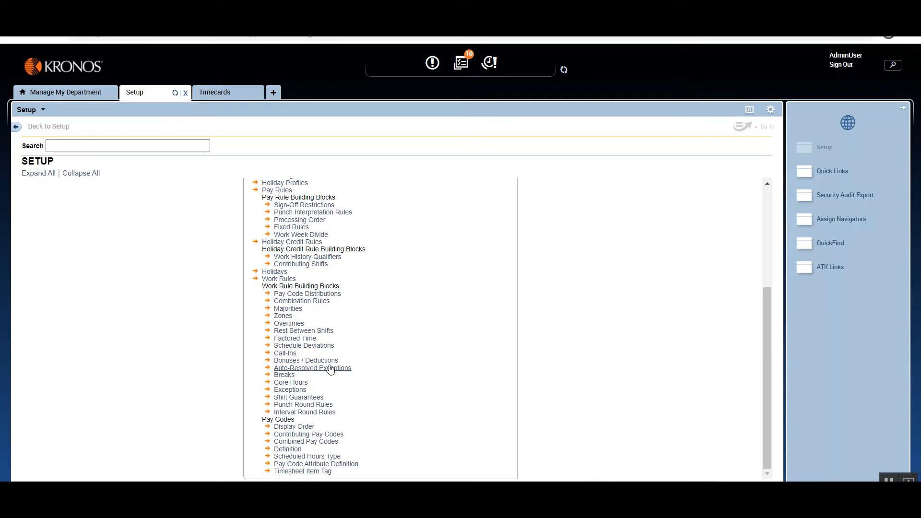
View the Auto-Resolved Exceptions setup, then inspect the exception flag on Mon 12/14 in the employee's timecard.
{"action": "left_click", "coordinate": [312, 368]}
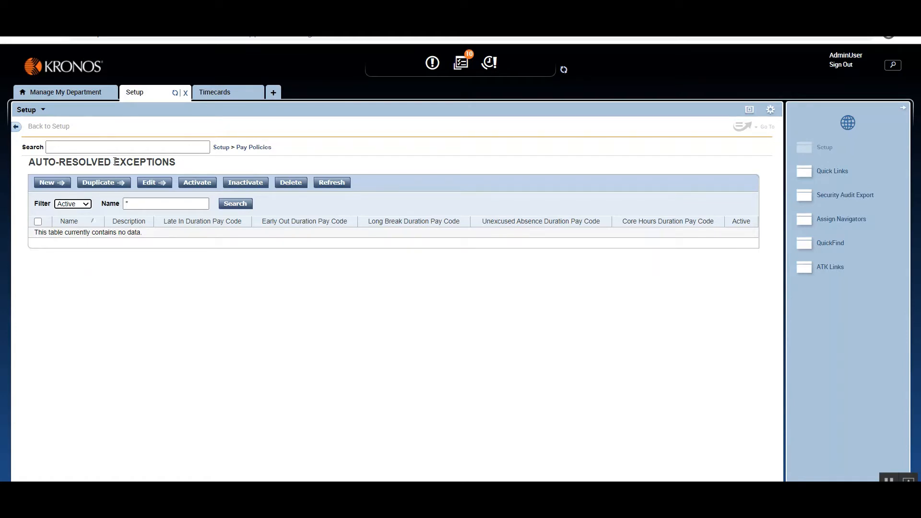
{"action": "left_click", "coordinate": [227, 94]}
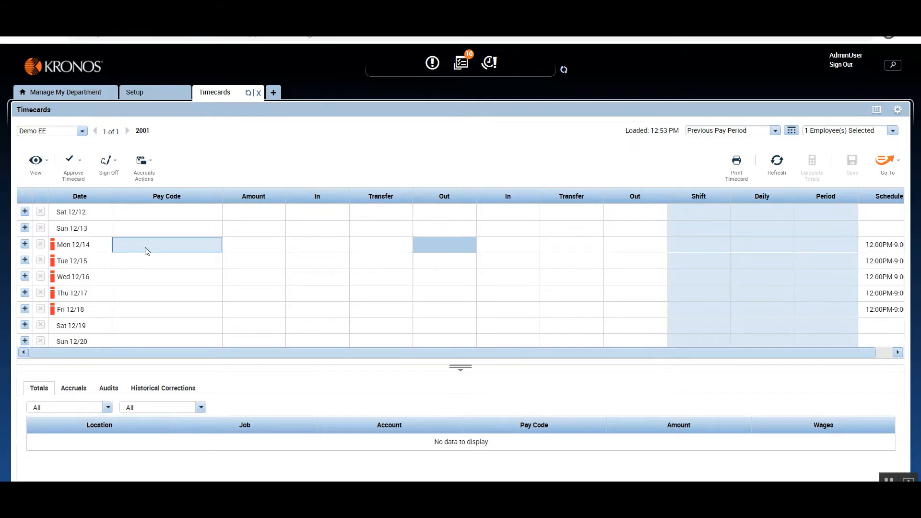
{"action": "mouse_move", "coordinate": [53, 250]}
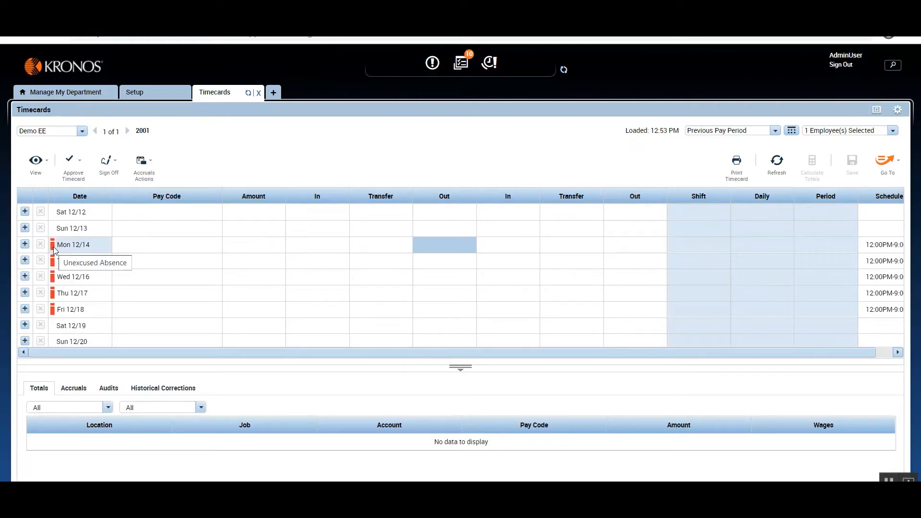
Enter a 12:00PM in punch and a 9:00PM out punch for Mon 12/14 and calculate the timecard totals.
{"action": "left_click", "coordinate": [296, 238]}
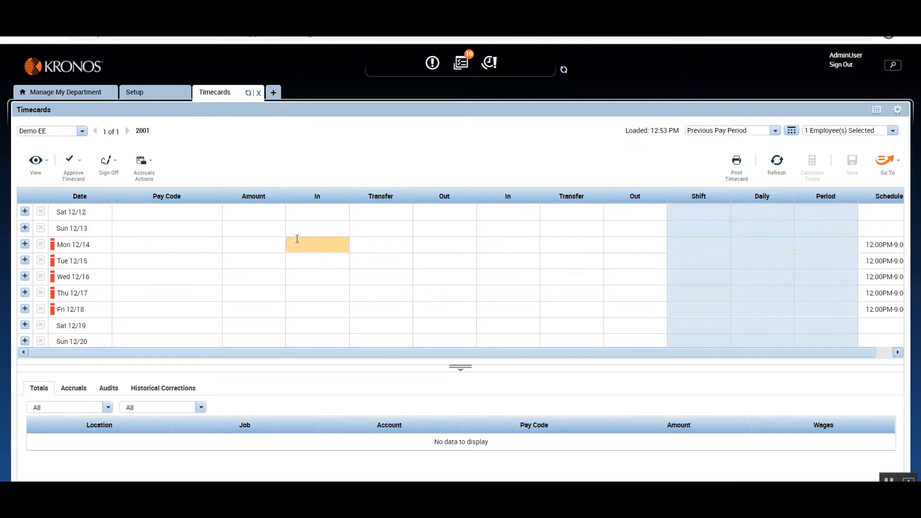
{"action": "type", "text": "9"}
{"action": "key", "text": "BackSpace"}
{"action": "type", "text": "12"}
{"action": "left_click", "coordinate": [438, 248]}
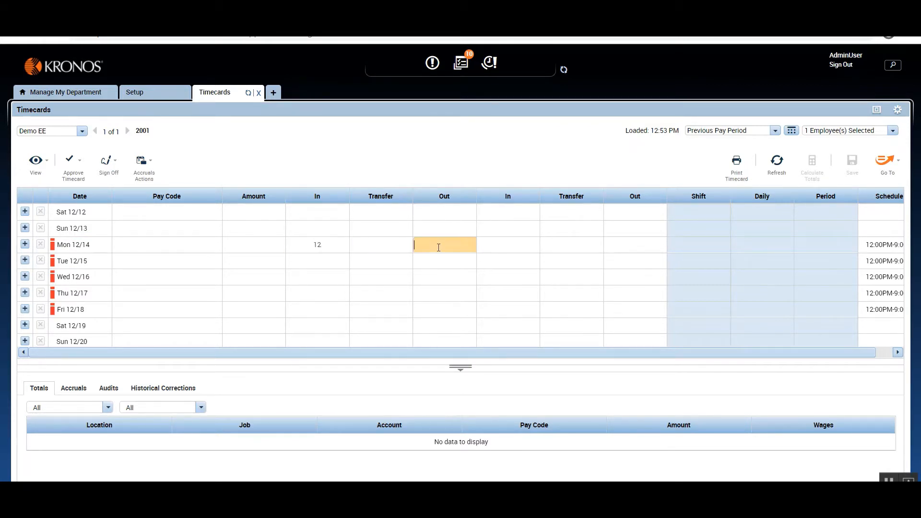
{"action": "type", "text": "9p"}
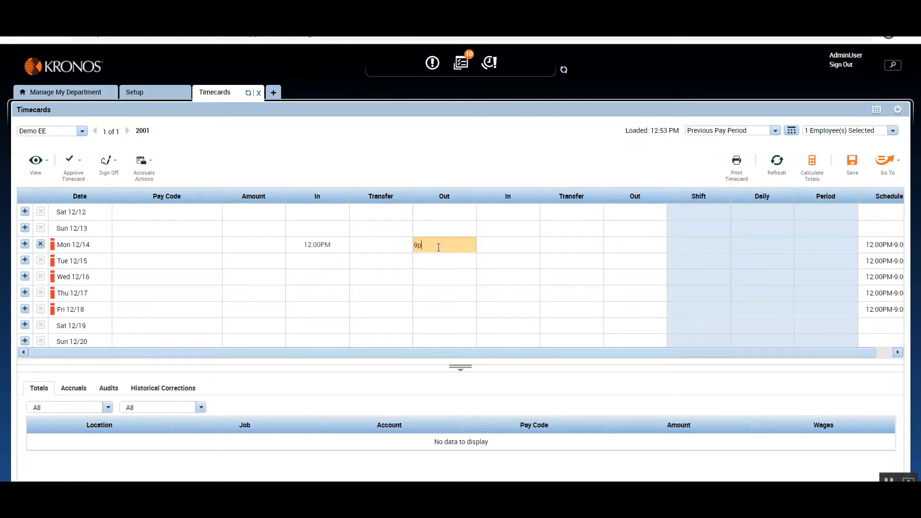
{"action": "left_click", "coordinate": [604, 164]}
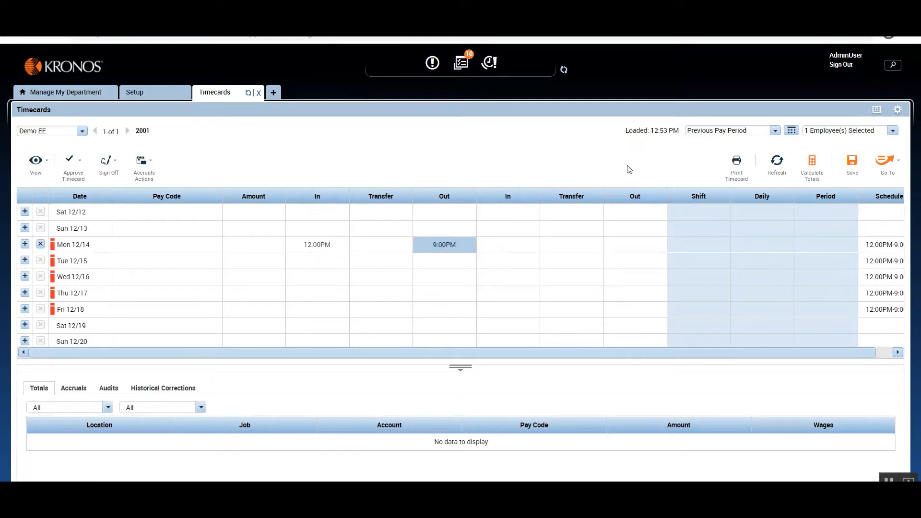
{"action": "left_click", "coordinate": [817, 169]}
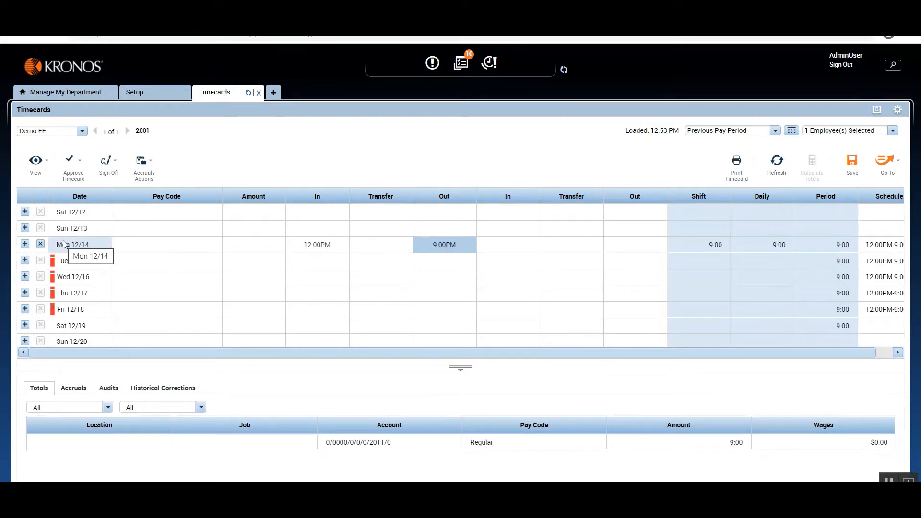
Refresh the timecard, discarding the unsaved 12:00PM to 9:00PM punches, and recheck the Mon 12/14 exception flag.
{"action": "left_click", "coordinate": [777, 163]}
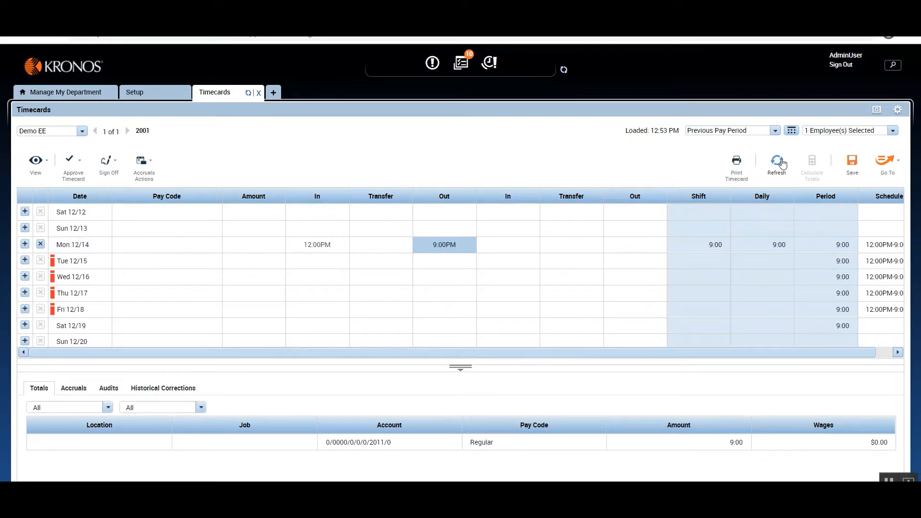
{"action": "left_click", "coordinate": [535, 335]}
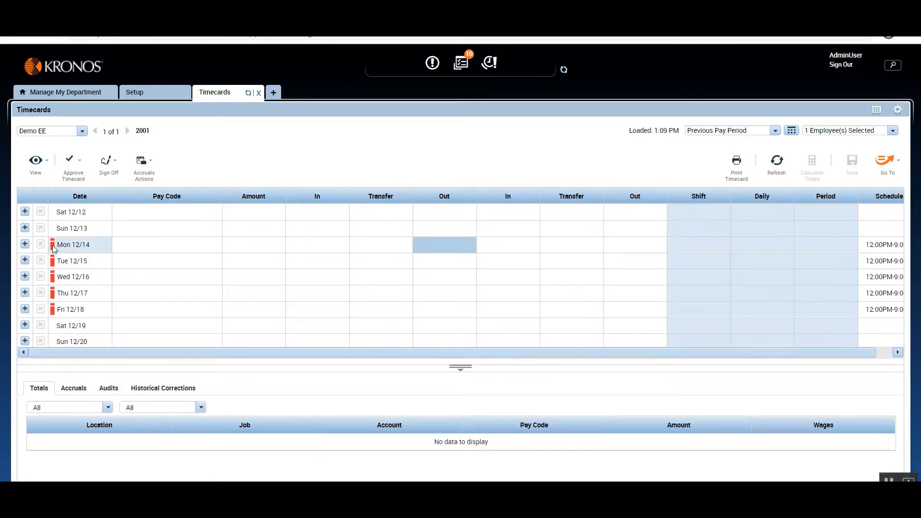
{"action": "mouse_move", "coordinate": [53, 249]}
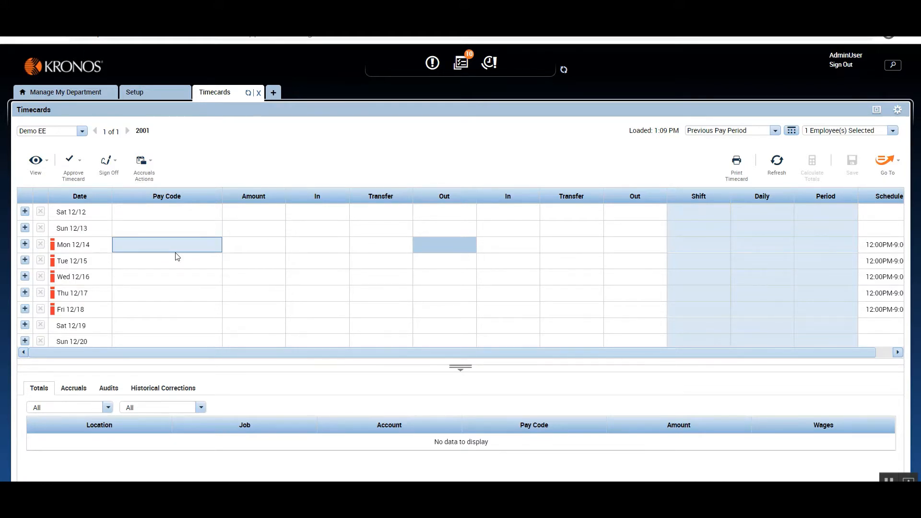
Enter a late 1:00PM in punch and a 9:00PM out punch for Mon 12/14 and calculate the timecard totals.
{"action": "left_click", "coordinate": [320, 237]}
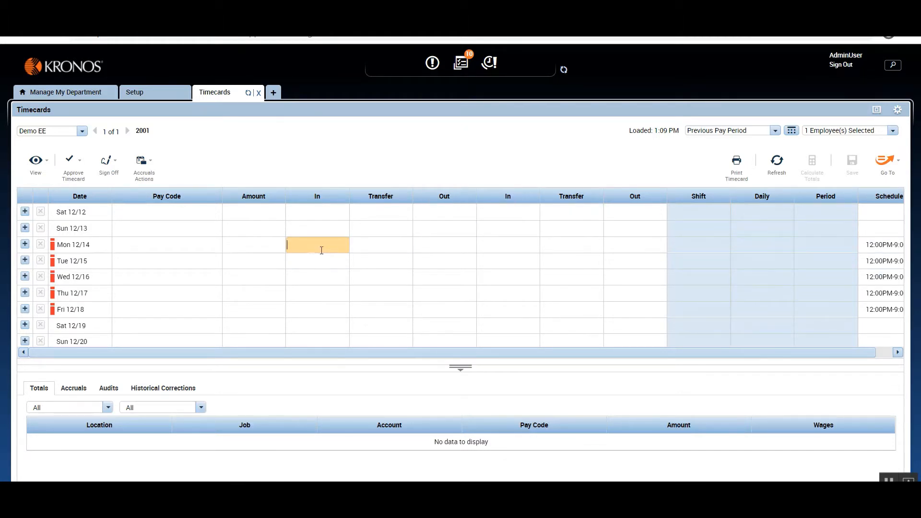
{"action": "type", "text": "1p"}
{"action": "left_click", "coordinate": [434, 146]}
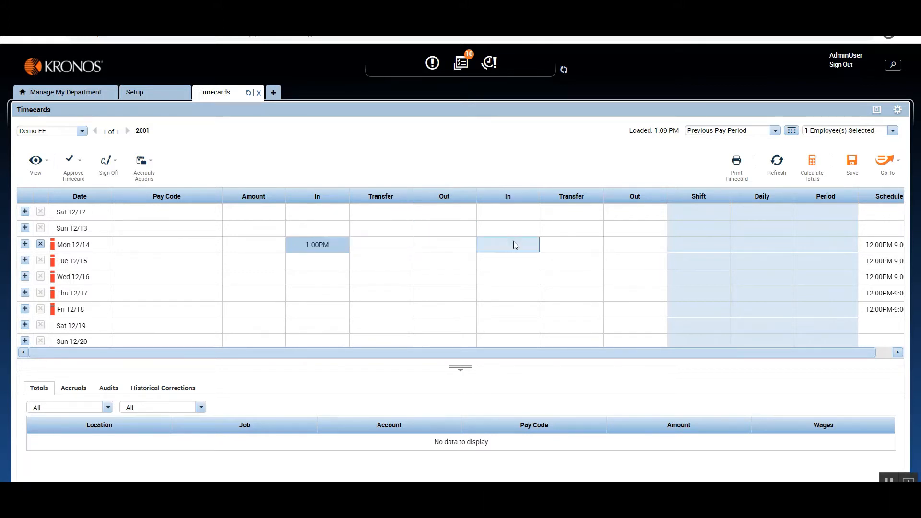
{"action": "left_click", "coordinate": [463, 242]}
{"action": "type", "text": "9p"}
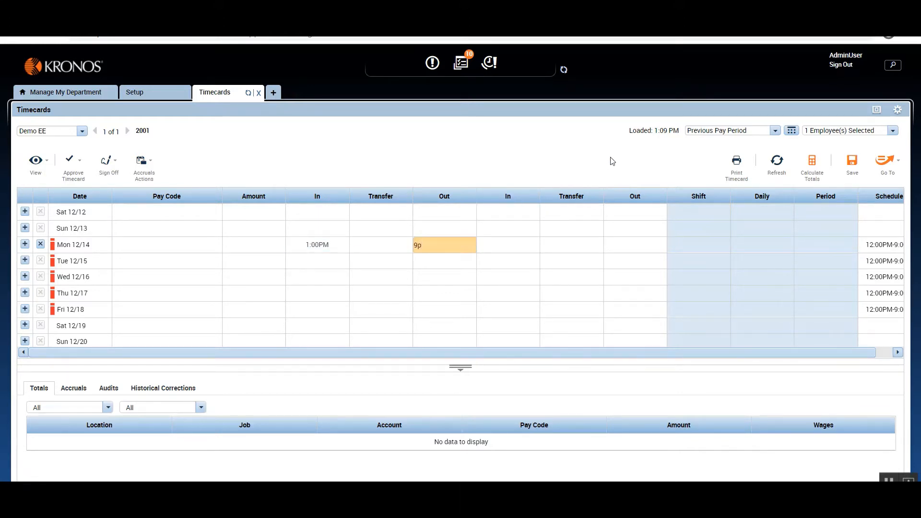
{"action": "key", "text": "Return"}
{"action": "left_click", "coordinate": [808, 160]}
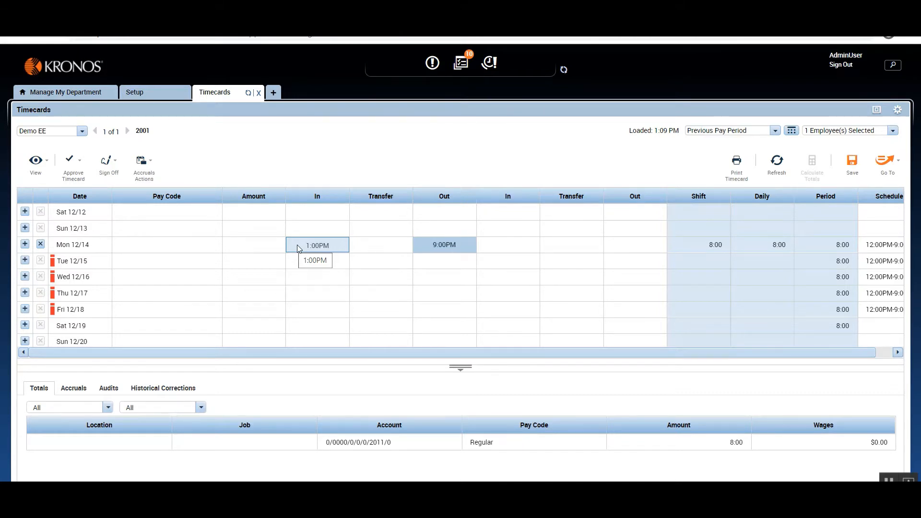
Refresh the timecard and discard the unsaved 1:00PM to 9:00PM punches for Mon 12/14.
{"action": "left_click", "coordinate": [178, 250]}
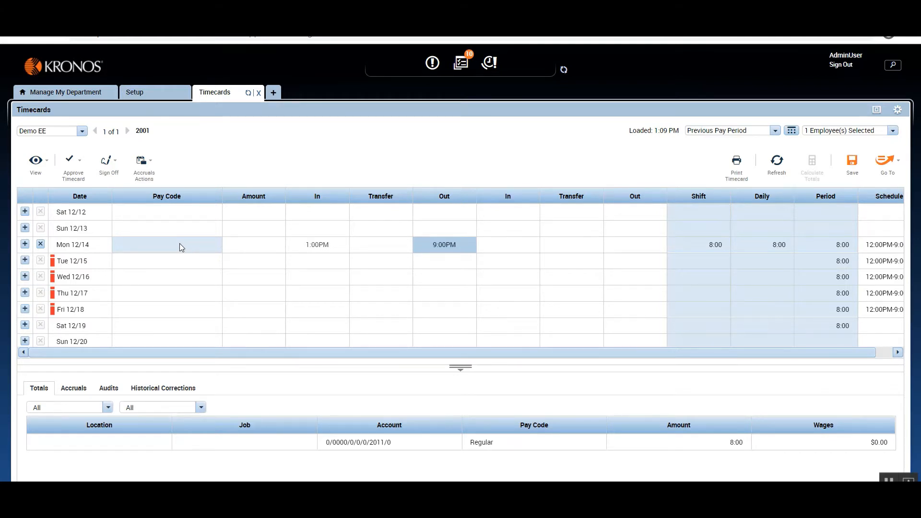
{"action": "left_click", "coordinate": [304, 229]}
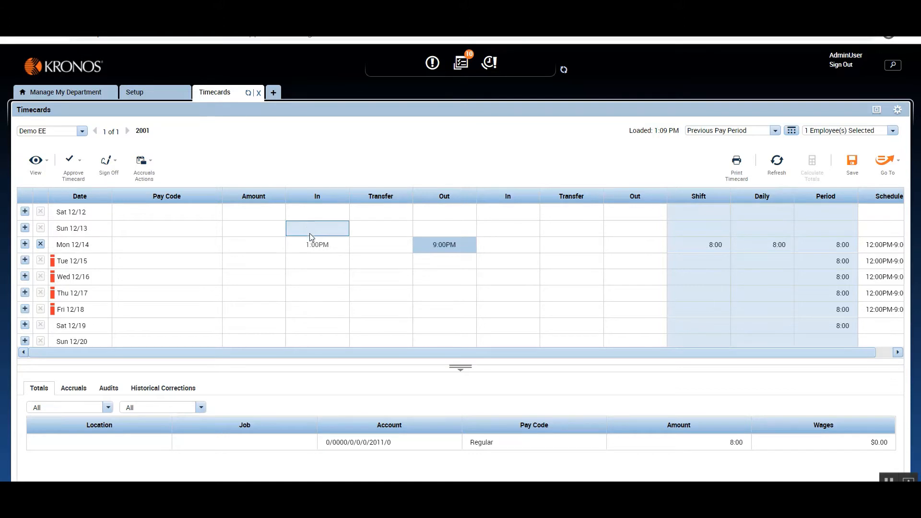
{"action": "left_click", "coordinate": [310, 244]}
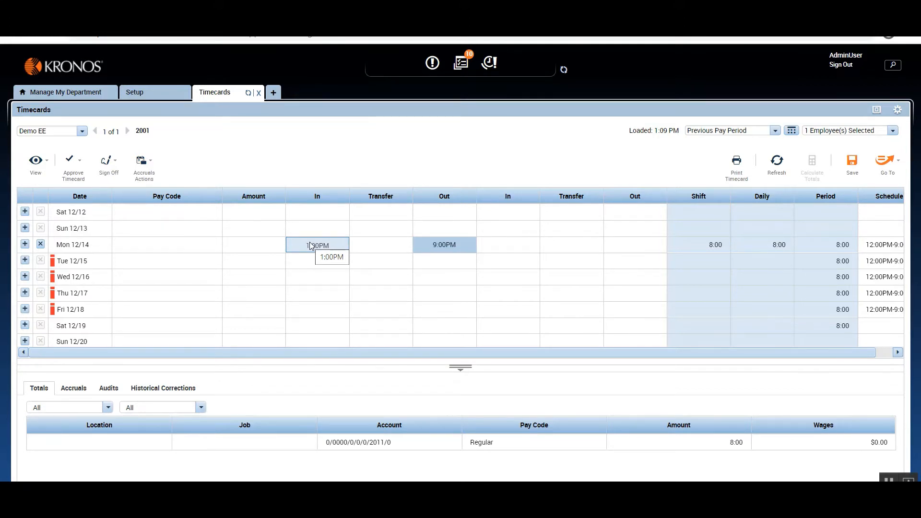
{"action": "left_click", "coordinate": [775, 167]}
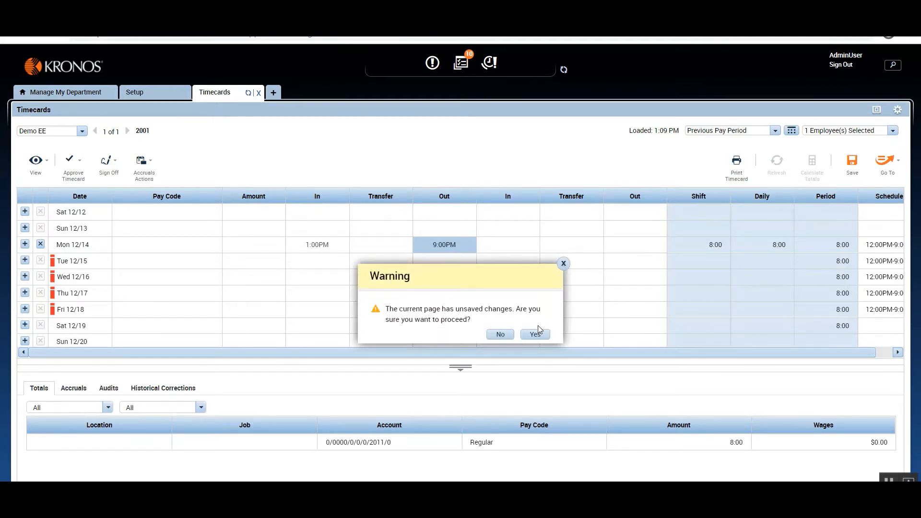
{"action": "left_click", "coordinate": [540, 332]}
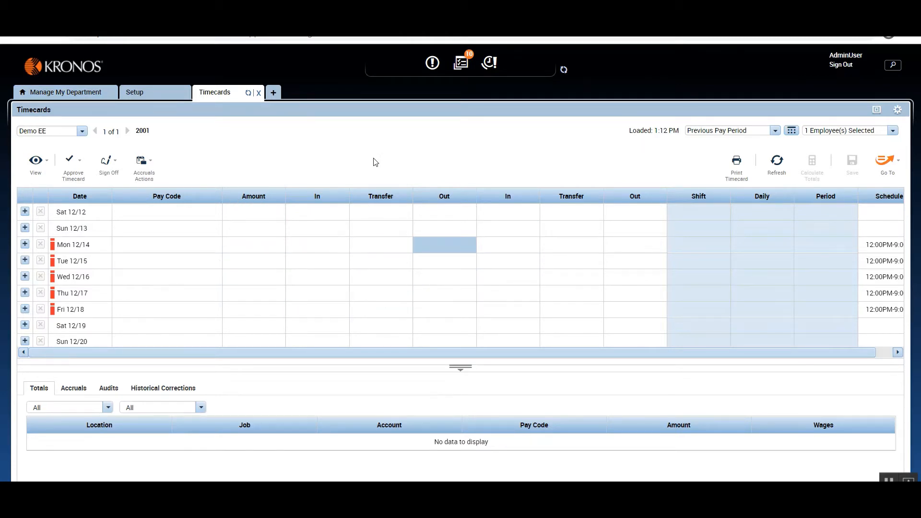
Open a new auto-resolved exception from the Pay Policies setup and examine its default duration pay code settings.
{"action": "left_click", "coordinate": [144, 93]}
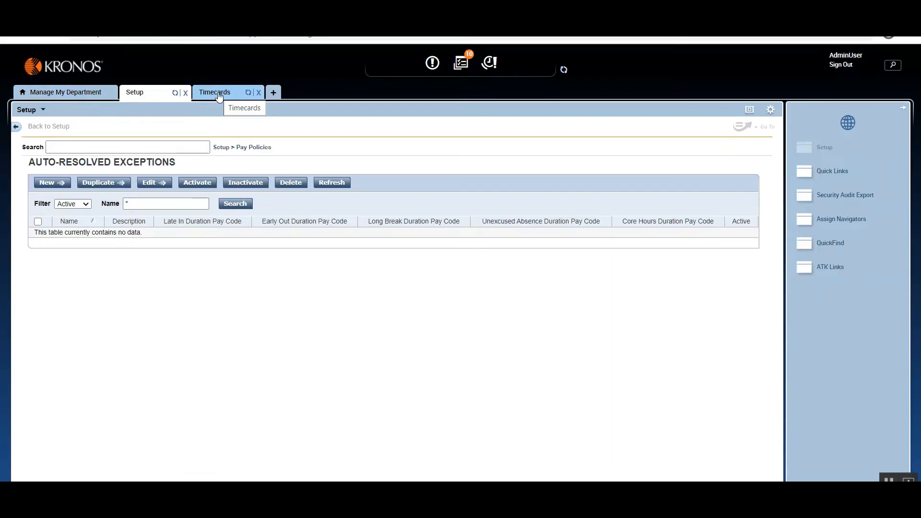
{"action": "left_click", "coordinate": [221, 148]}
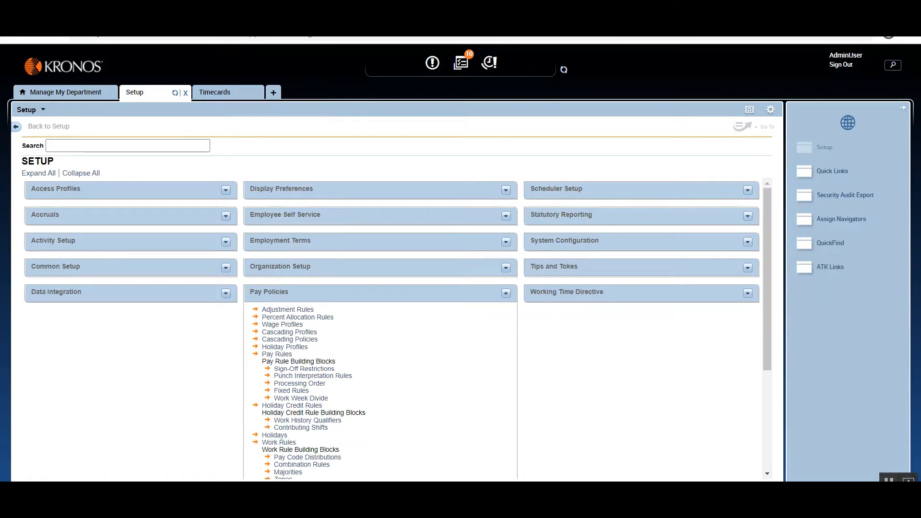
{"action": "scroll", "coordinate": [448, 353], "scroll_direction": "down", "scroll_amount": 3}
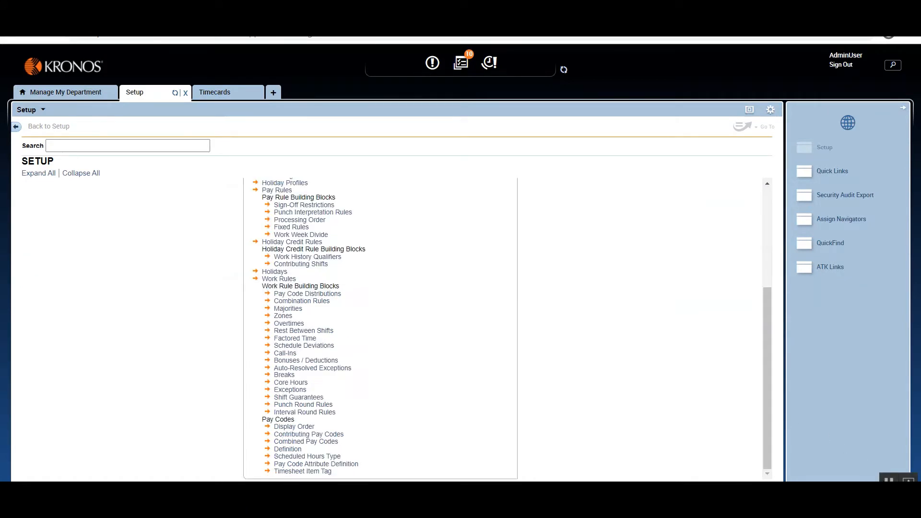
{"action": "left_click", "coordinate": [335, 368]}
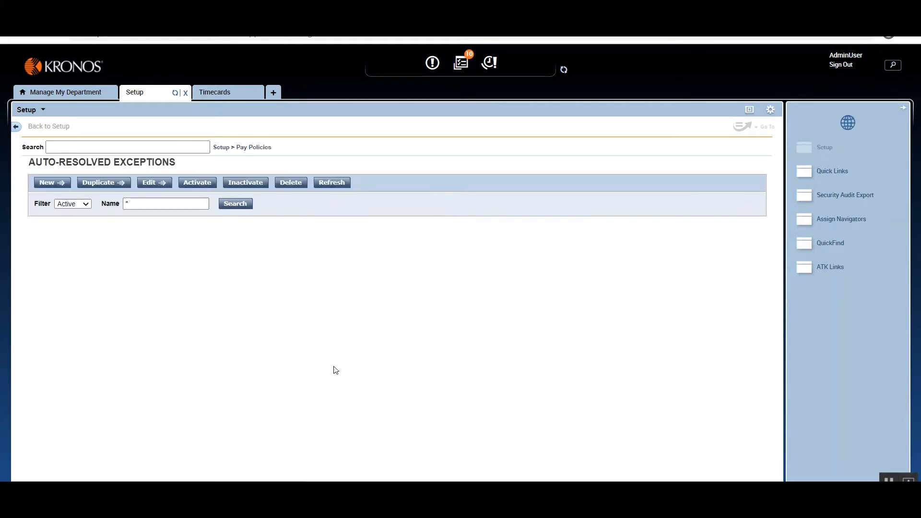
{"action": "left_click", "coordinate": [48, 183]}
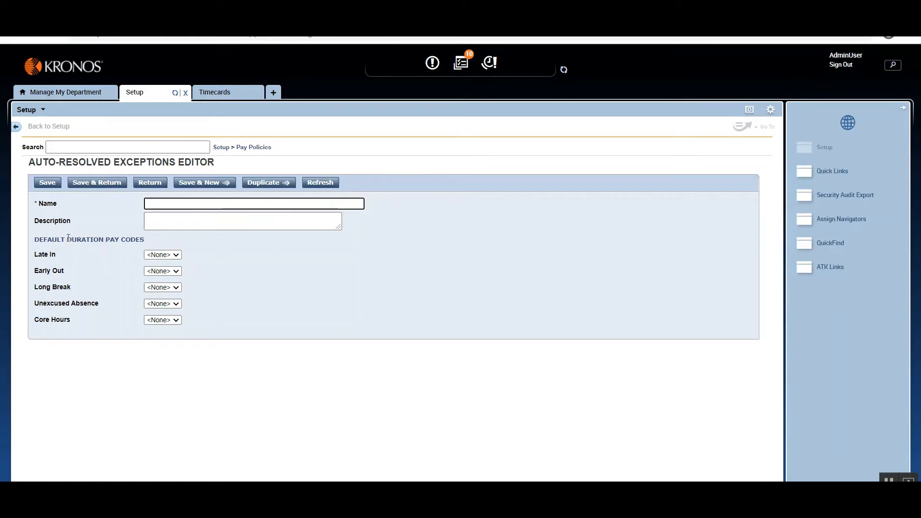
{"action": "left_click_drag", "start_coordinate": [83, 241], "coordinate": [151, 245]}
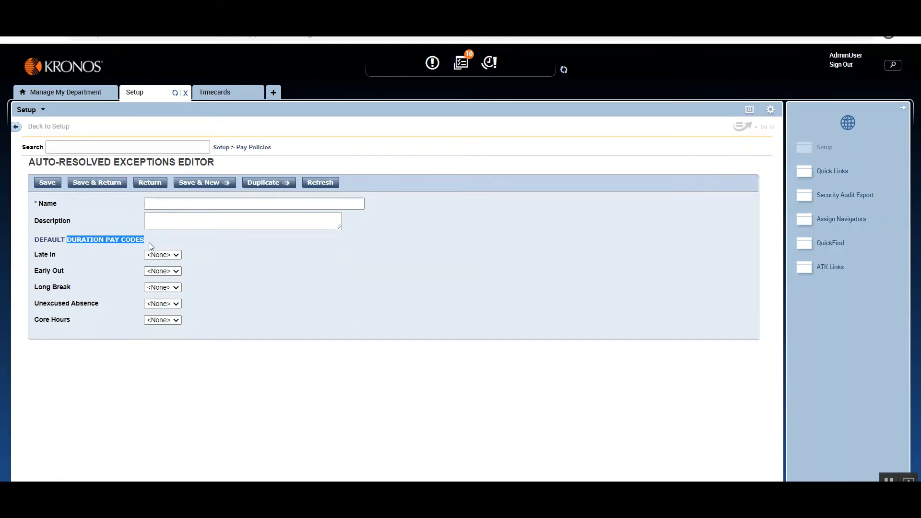
{"action": "left_click", "coordinate": [106, 241]}
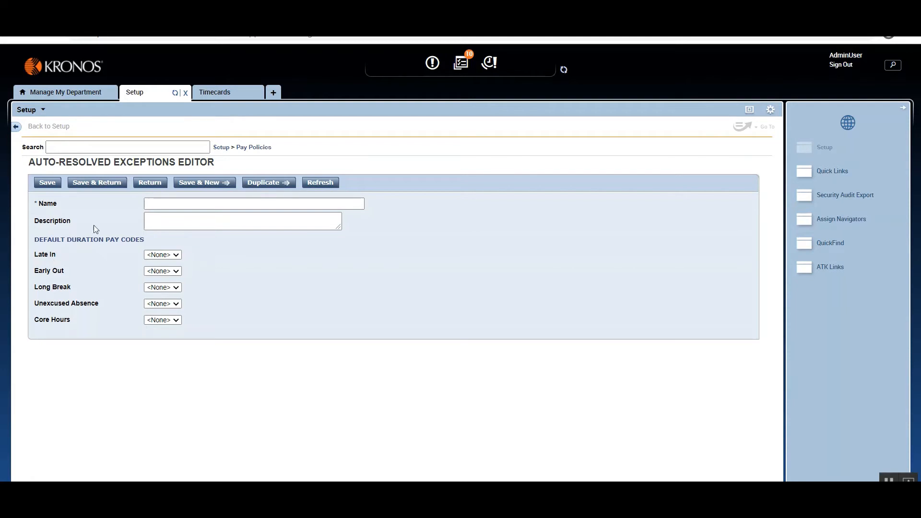
Start a new pay code definition under Pay Policies, name it Loss Of Pay and set its type to Duration.
{"action": "left_click", "coordinate": [253, 148]}
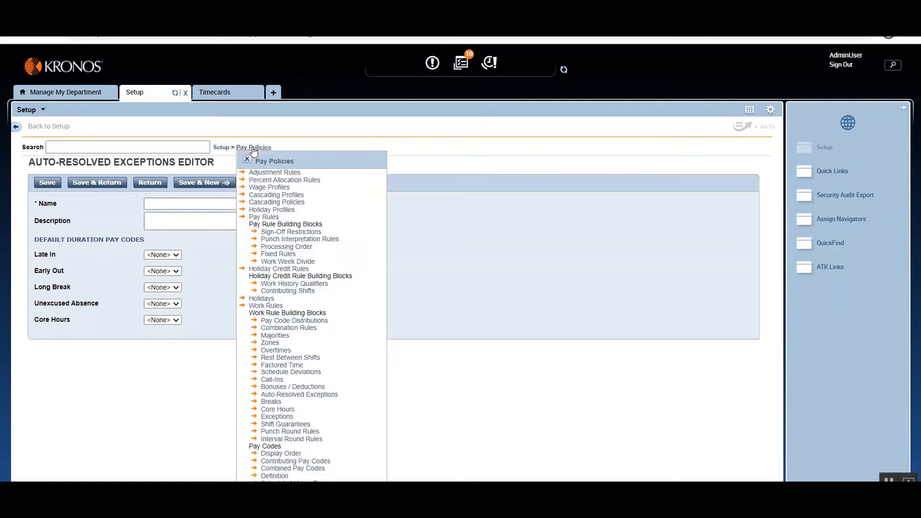
{"action": "left_click", "coordinate": [275, 476]}
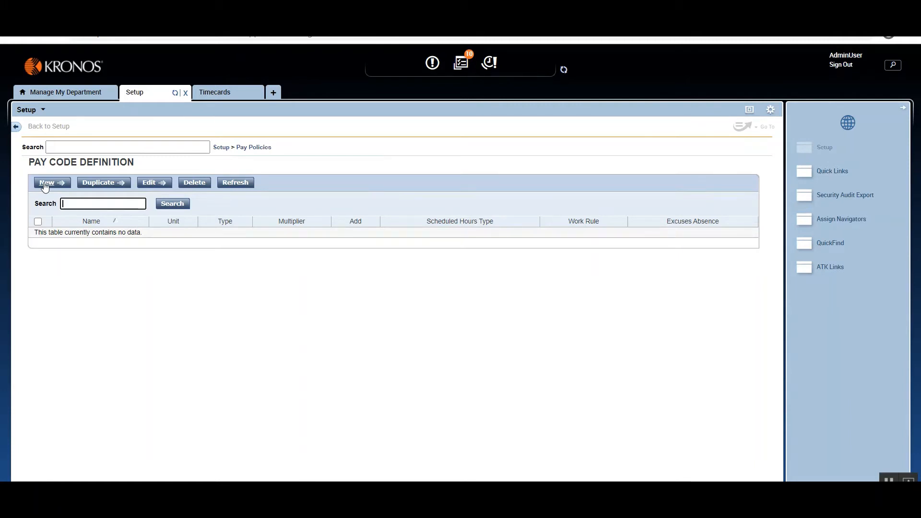
{"action": "left_click", "coordinate": [46, 185]}
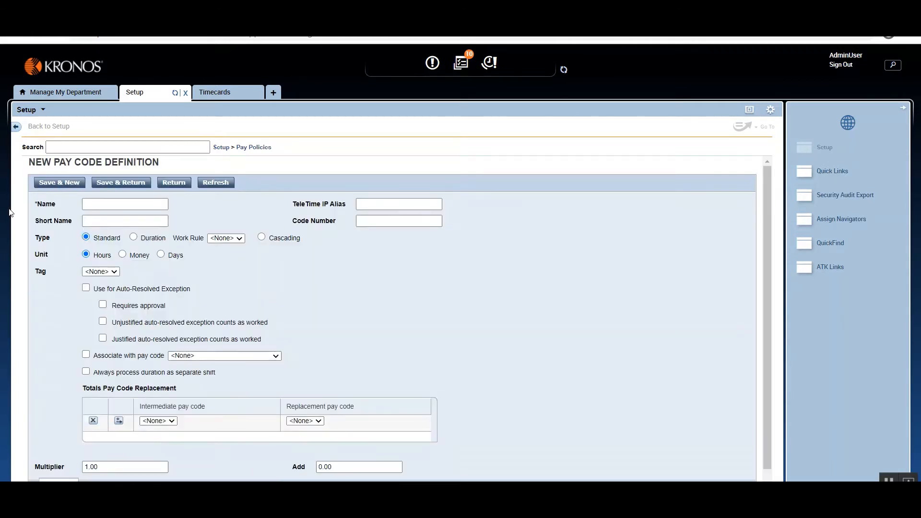
{"action": "key", "text": "Tab"}
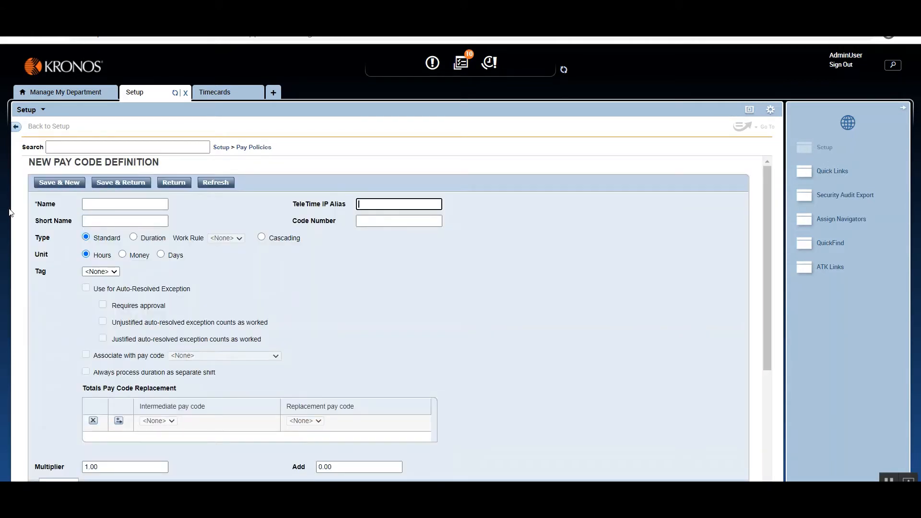
{"action": "key", "text": "shift+Tab"}
{"action": "type", "text": "Loss Of Pay"}
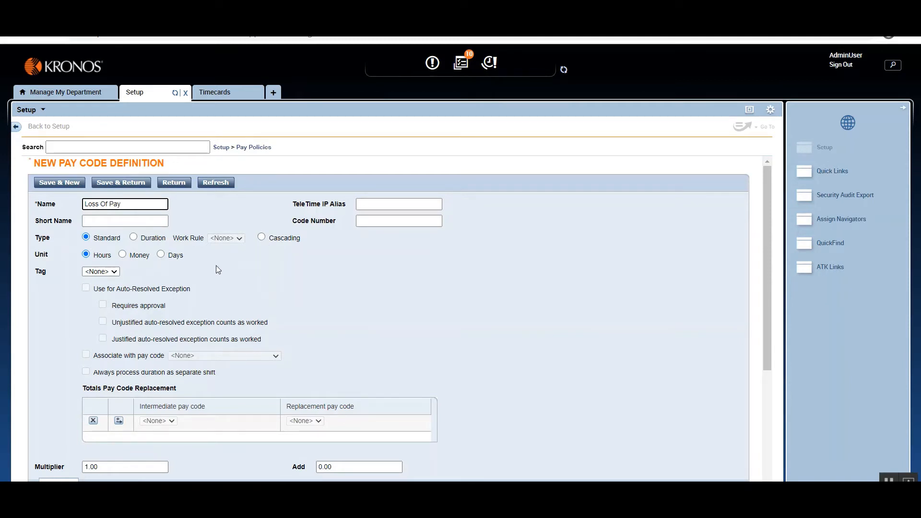
{"action": "left_click", "coordinate": [134, 238]}
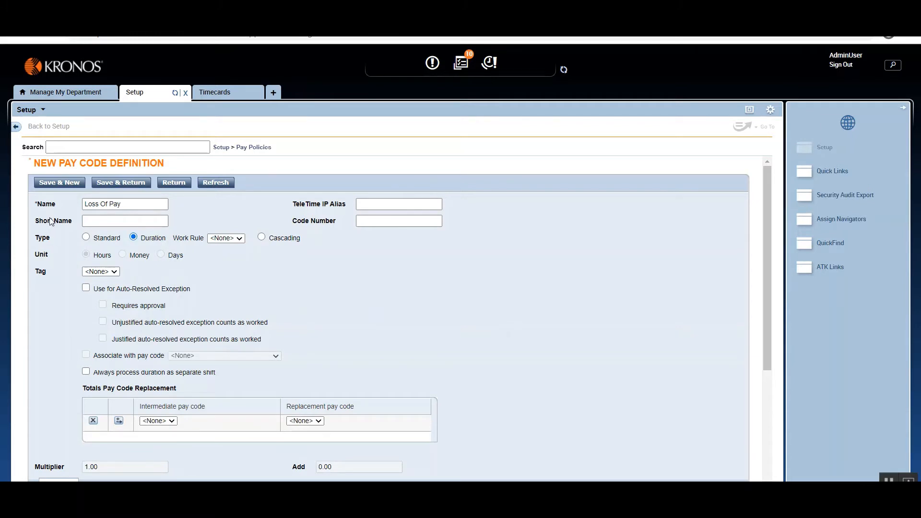
Check the Mon 12/14 pay code and amount fields in the timecard, then return to the pay code definition.
{"action": "left_click", "coordinate": [229, 93]}
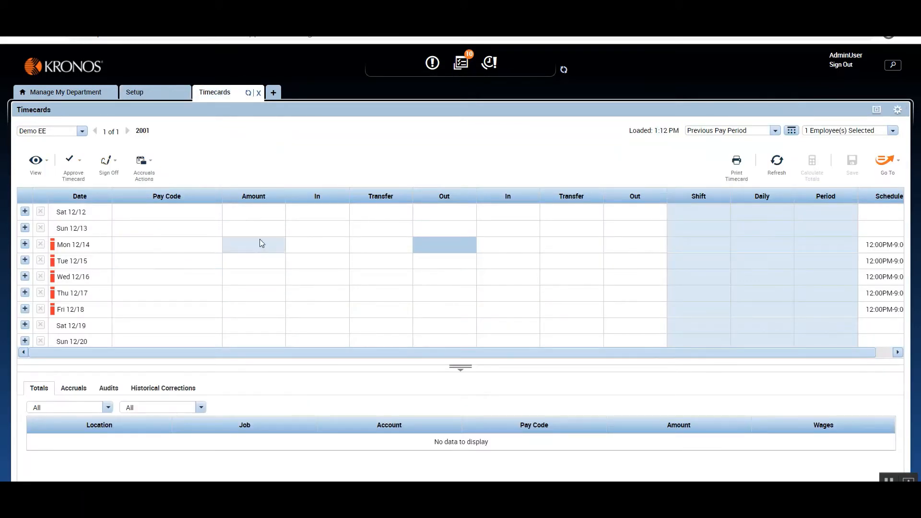
{"action": "left_click", "coordinate": [190, 241]}
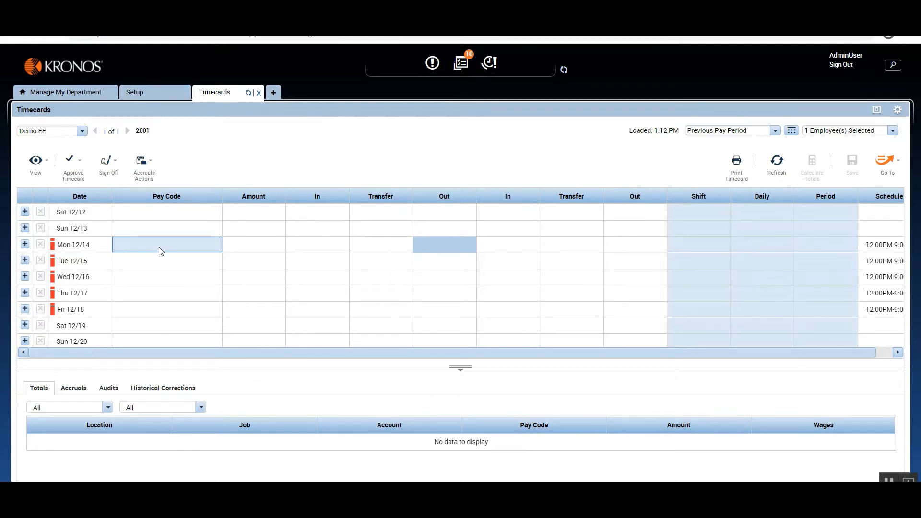
{"action": "left_click", "coordinate": [153, 92]}
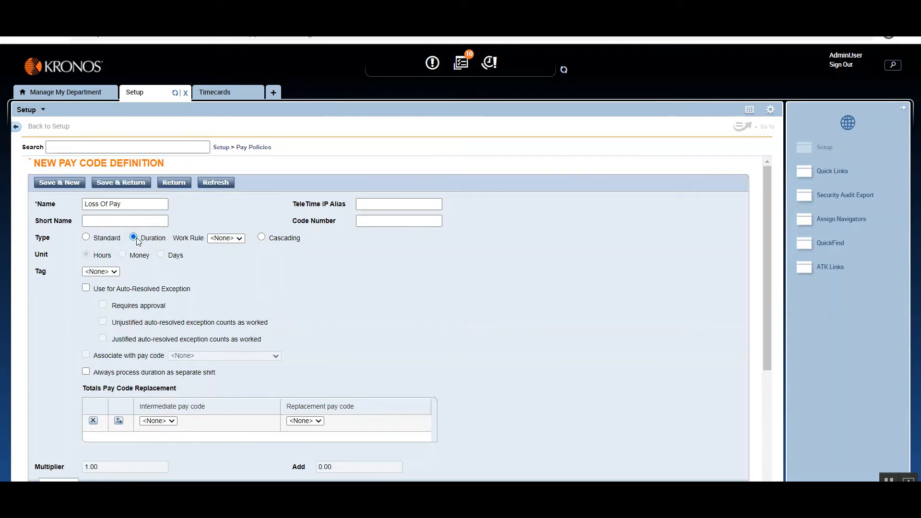
{"action": "left_click", "coordinate": [255, 148]}
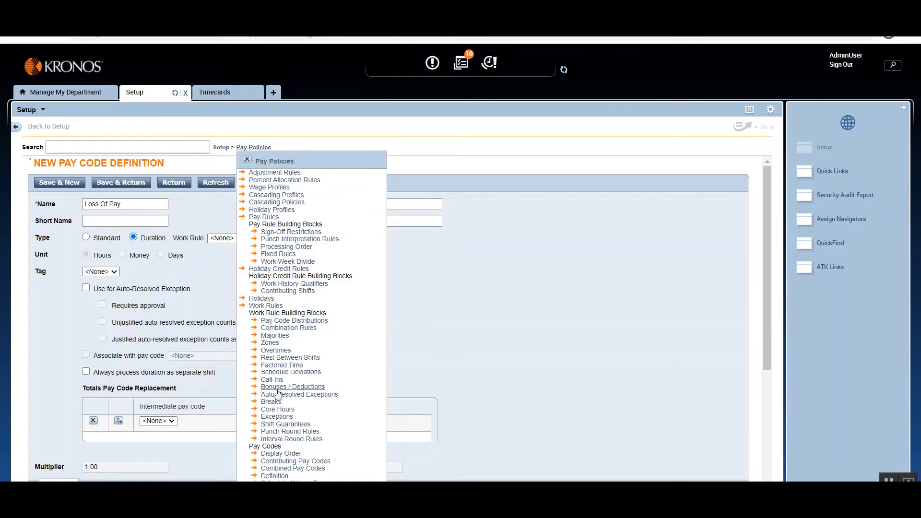
{"action": "left_click", "coordinate": [247, 159]}
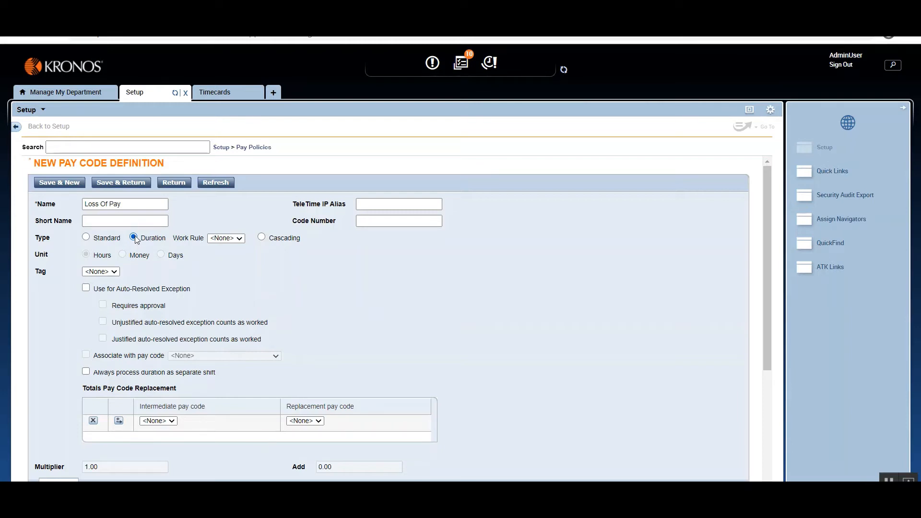
{"action": "left_click", "coordinate": [261, 149]}
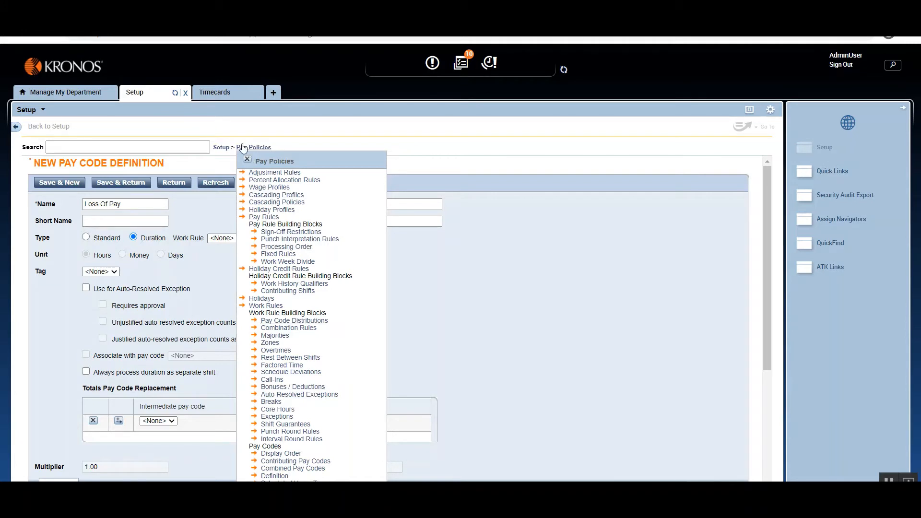
{"action": "left_click", "coordinate": [247, 160]}
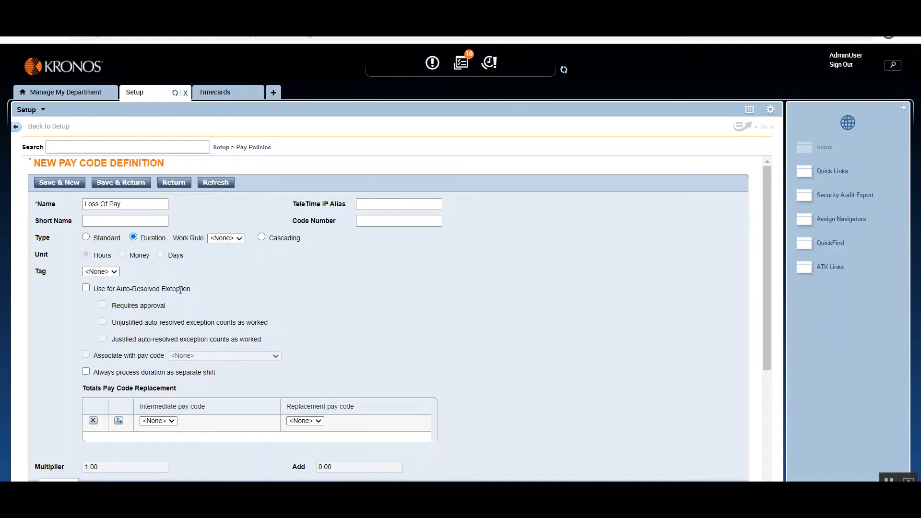
Enable the Loss Of Pay pay code for use with auto-resolved exceptions and save the definition.
{"action": "left_click", "coordinate": [87, 289]}
{"action": "left_click", "coordinate": [265, 152]}
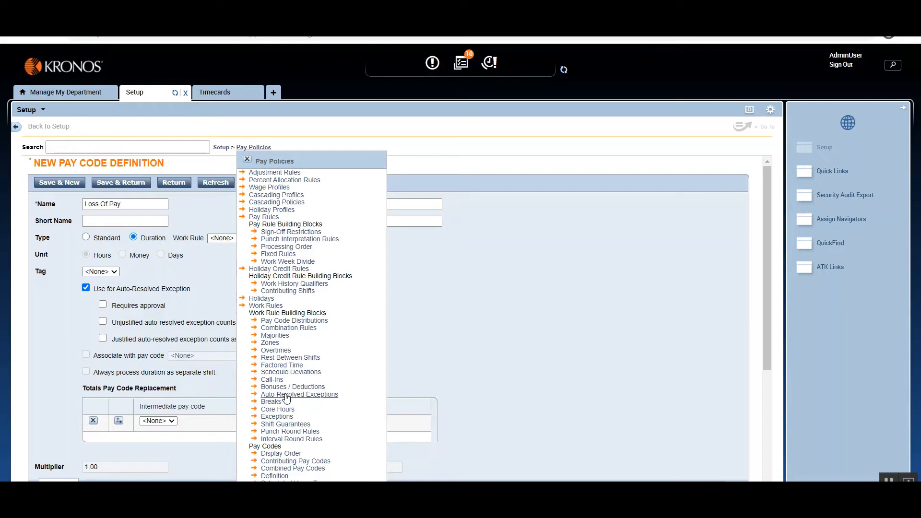
{"action": "left_click", "coordinate": [247, 159]}
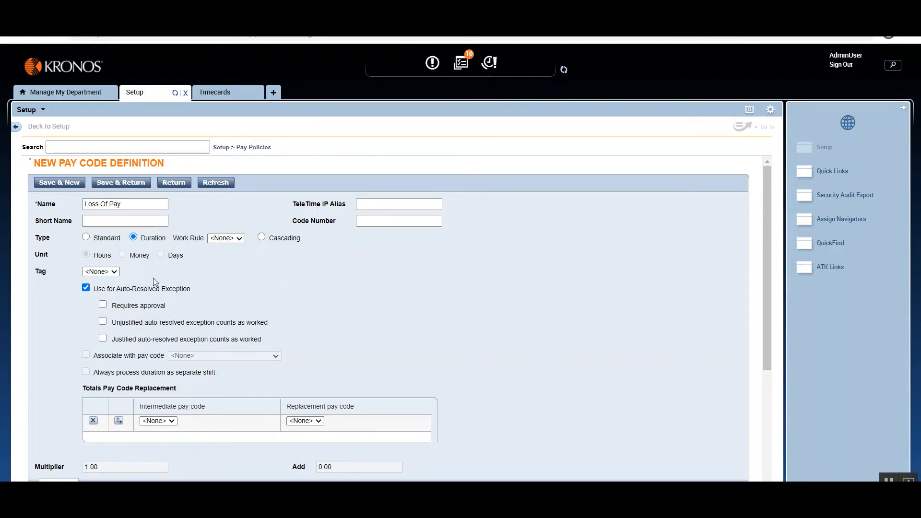
{"action": "left_click", "coordinate": [115, 188]}
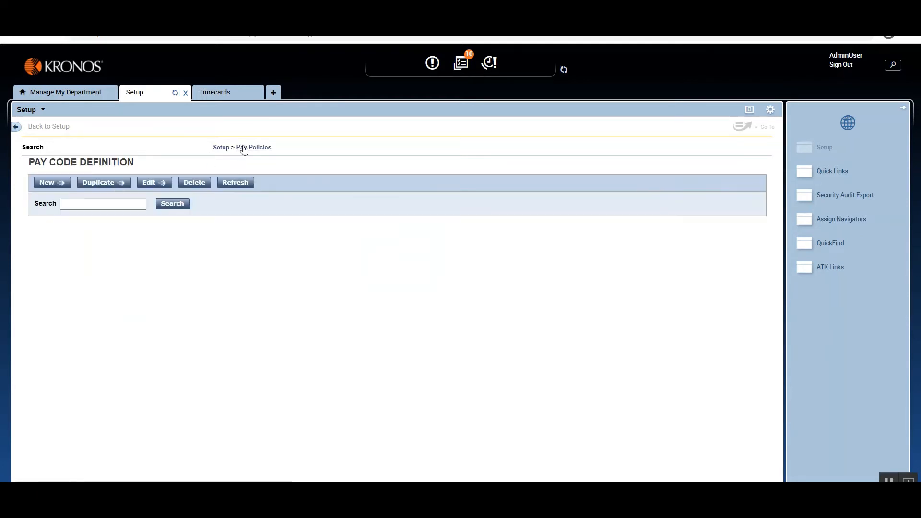
Start a new auto-resolved exception under Pay Policies and name it Loss Of Pay.
{"action": "left_click", "coordinate": [245, 148]}
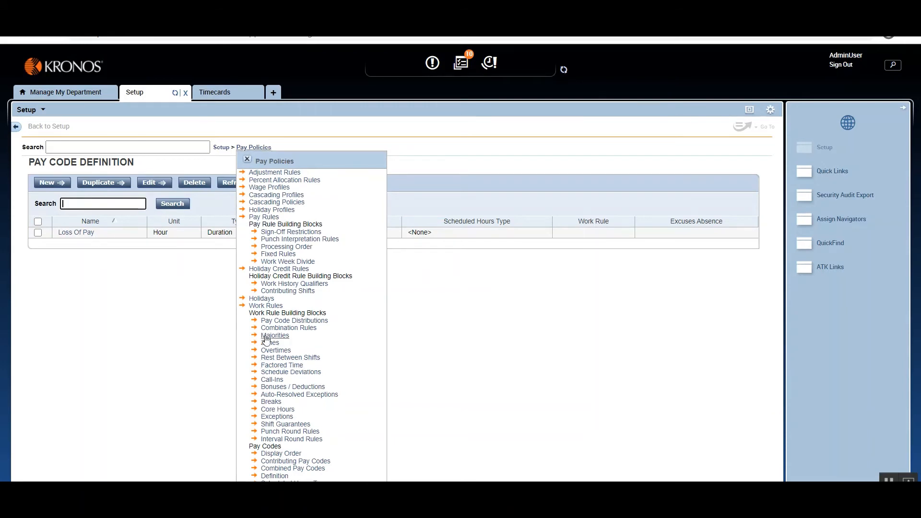
{"action": "left_click", "coordinate": [277, 394]}
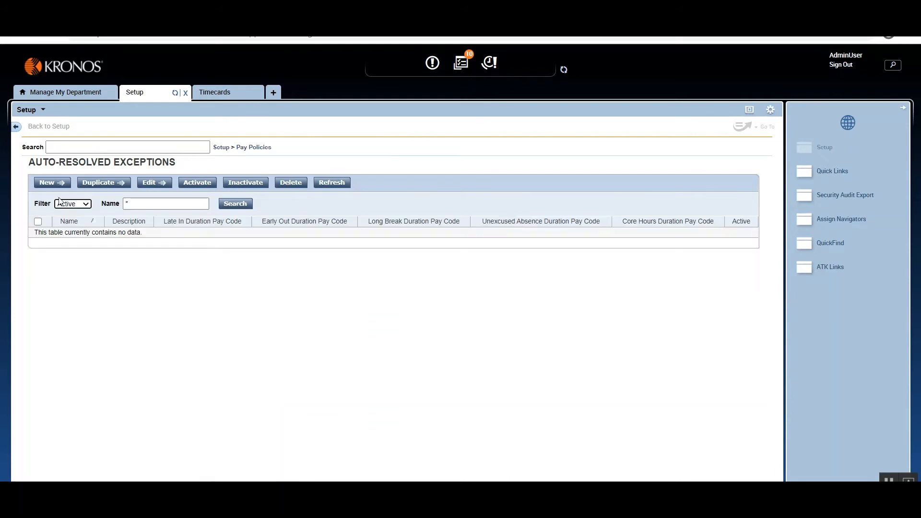
{"action": "left_click", "coordinate": [53, 185]}
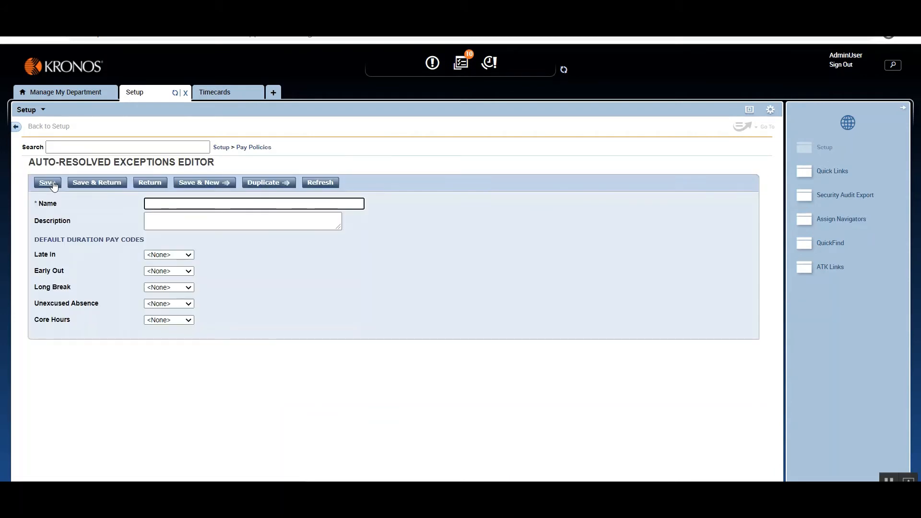
{"action": "type", "text": "Loss Of Pay"}
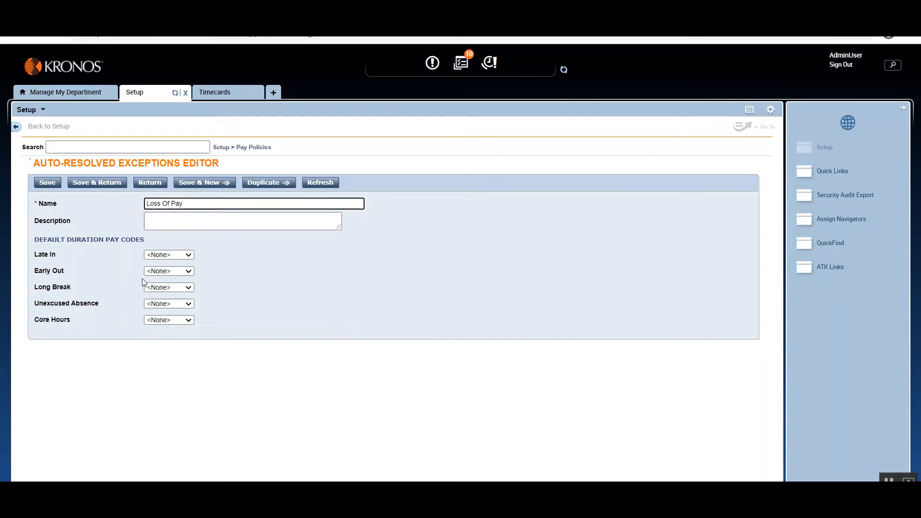
Set the exception's default duration pay code for Unexcused Absence to Loss Of Pay and save the exception.
{"action": "left_click", "coordinate": [190, 255]}
{"action": "left_click", "coordinate": [232, 276]}
{"action": "left_click", "coordinate": [188, 272]}
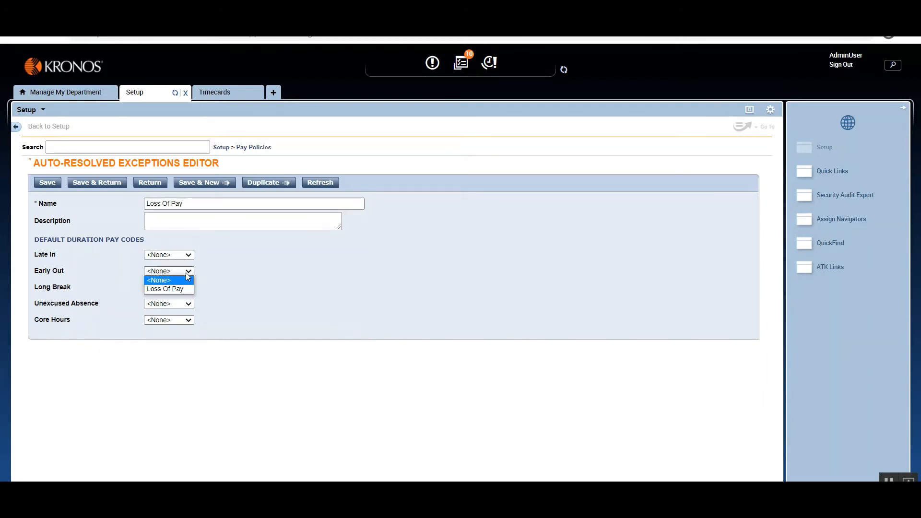
{"action": "left_click", "coordinate": [224, 284]}
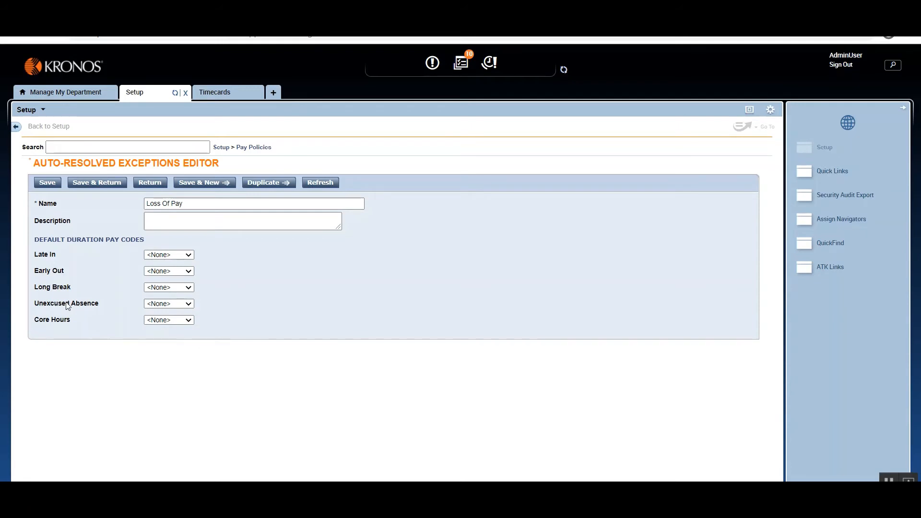
{"action": "left_click", "coordinate": [190, 304]}
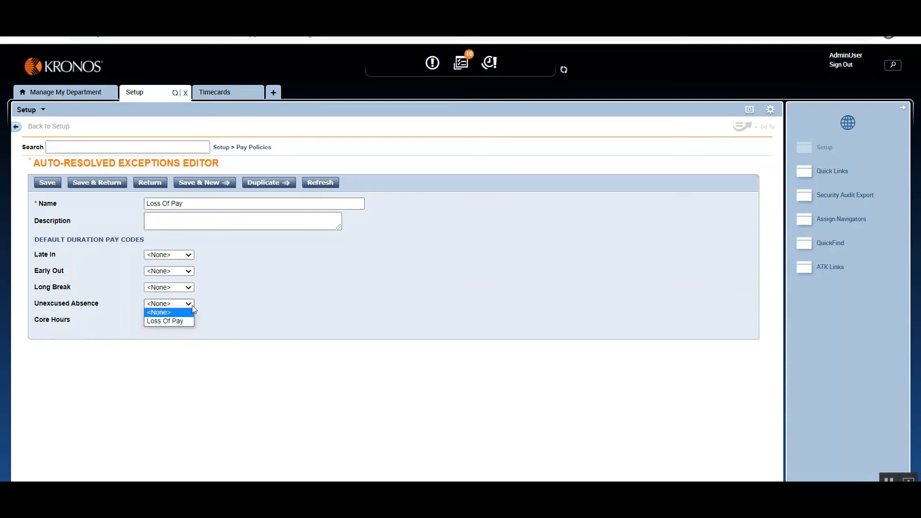
{"action": "left_click", "coordinate": [161, 321]}
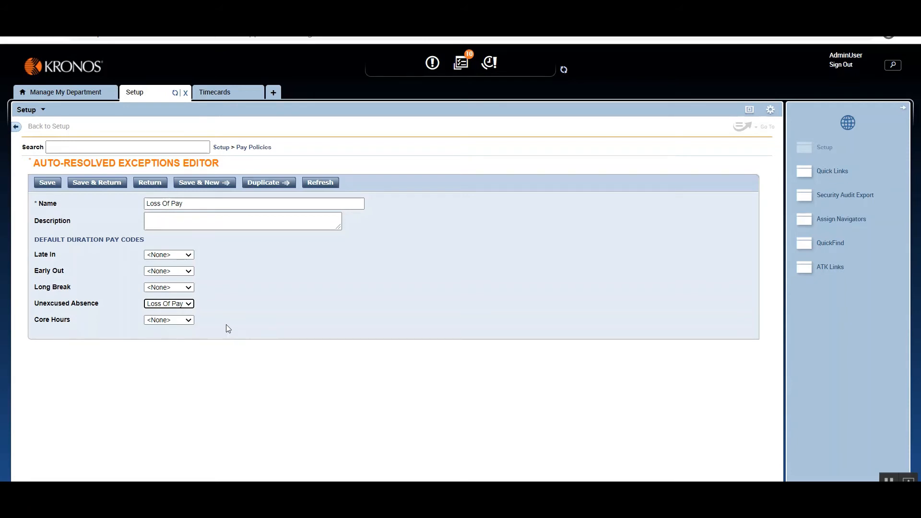
{"action": "left_click", "coordinate": [192, 306]}
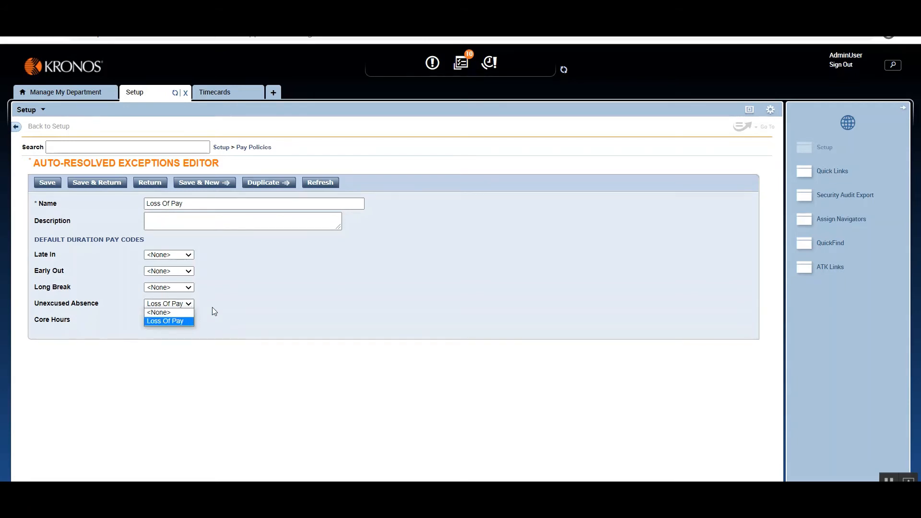
{"action": "left_click", "coordinate": [210, 309]}
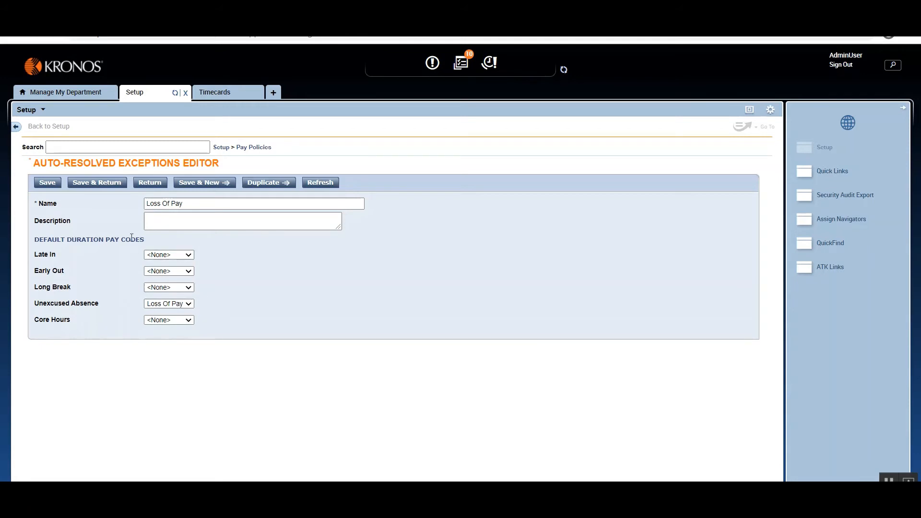
{"action": "left_click", "coordinate": [94, 183]}
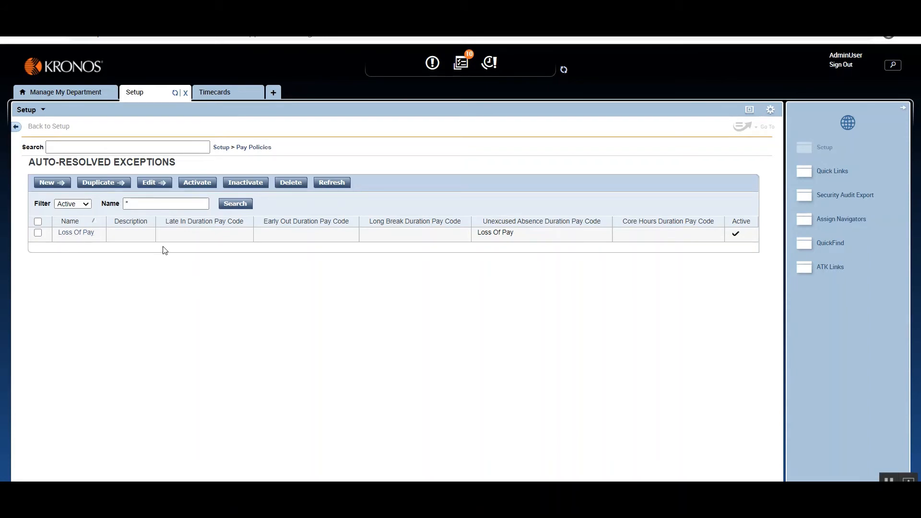
Assign the Loss Of Pay auto-resolved exception to the Demo work rule, updating the current version, and save the rule.
{"action": "left_click", "coordinate": [253, 147]}
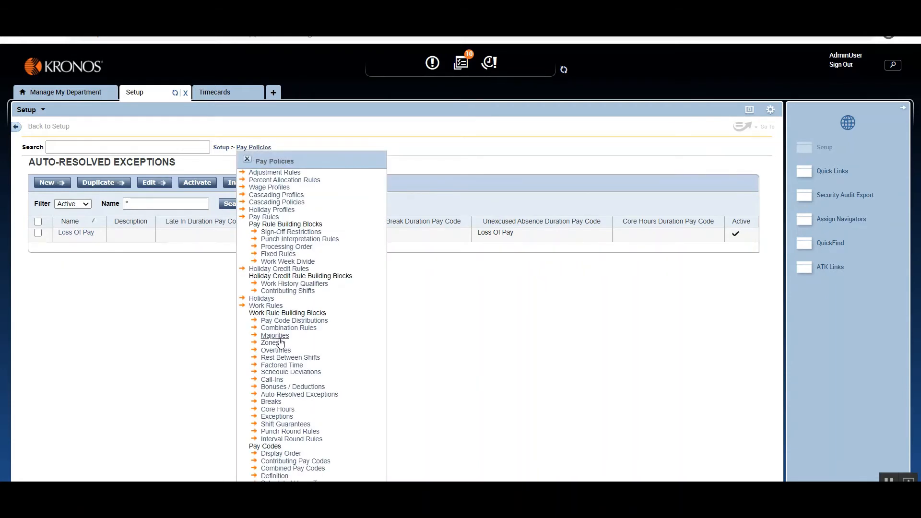
{"action": "left_click", "coordinate": [263, 306]}
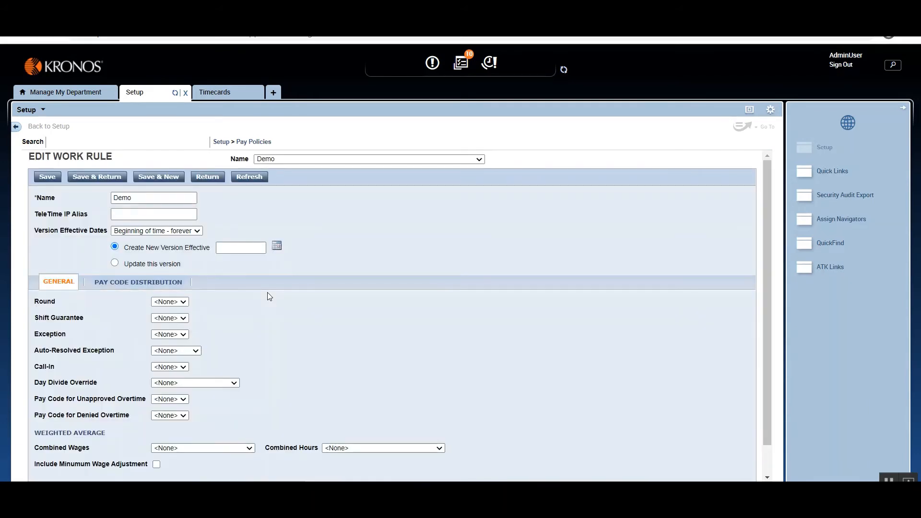
{"action": "left_click_drag", "start_coordinate": [39, 351], "coordinate": [103, 353]}
{"action": "left_click", "coordinate": [195, 351]}
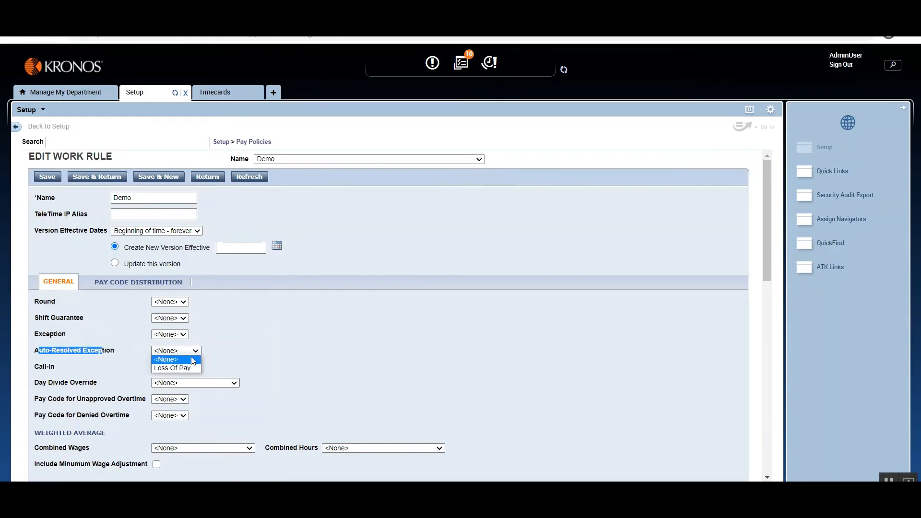
{"action": "left_click", "coordinate": [175, 368]}
{"action": "left_click_drag", "start_coordinate": [257, 338], "coordinate": [116, 269]}
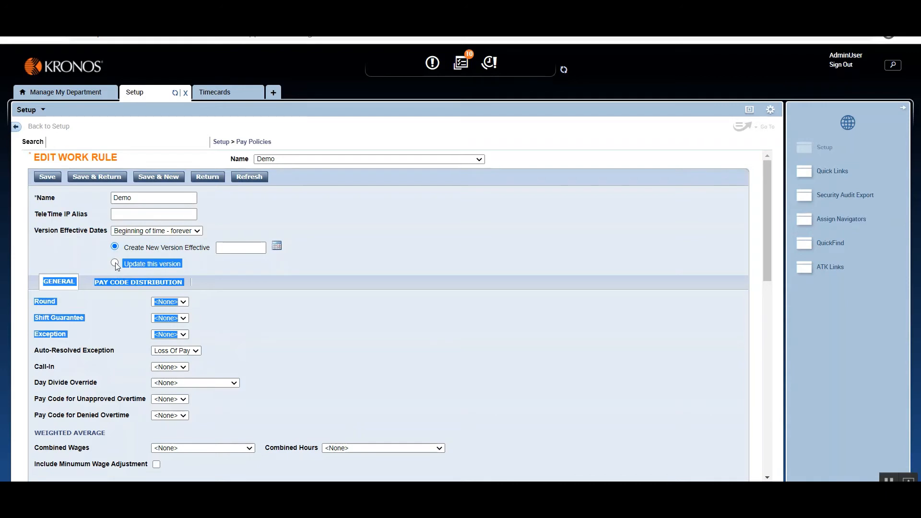
{"action": "left_click", "coordinate": [115, 264]}
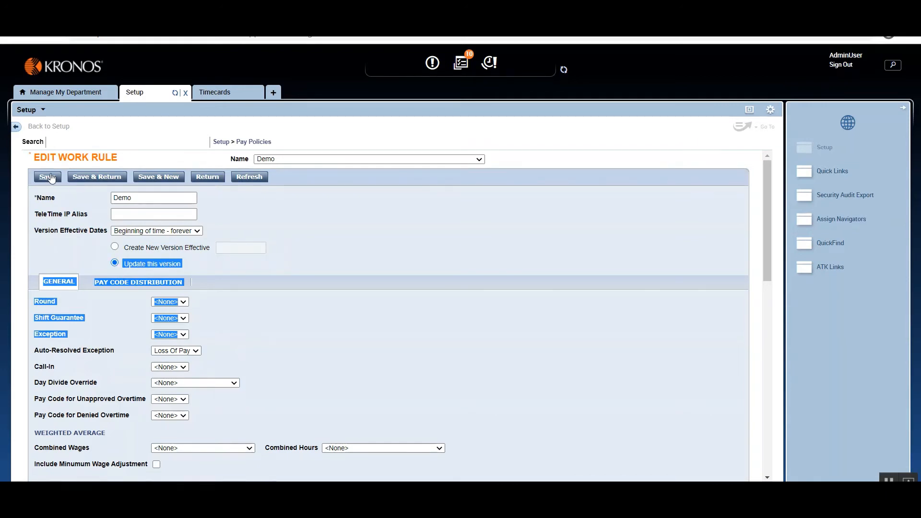
{"action": "left_click", "coordinate": [51, 178]}
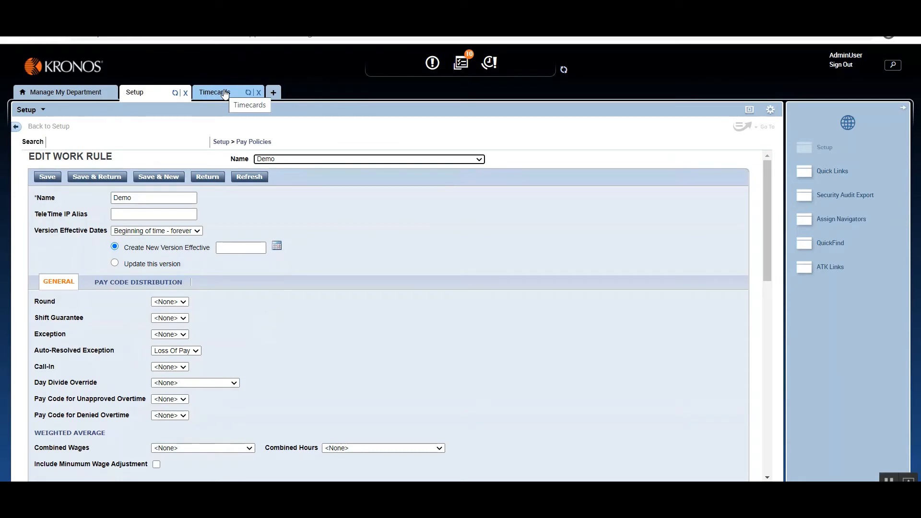
Refresh the previous pay period timecard and check the pay codes and totals against the Demo work rule.
{"action": "left_click", "coordinate": [242, 142]}
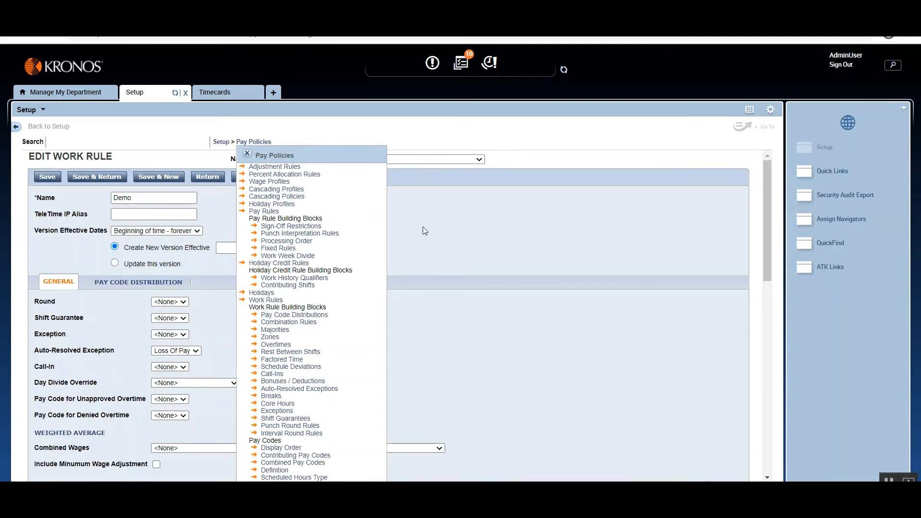
{"action": "left_click", "coordinate": [247, 154]}
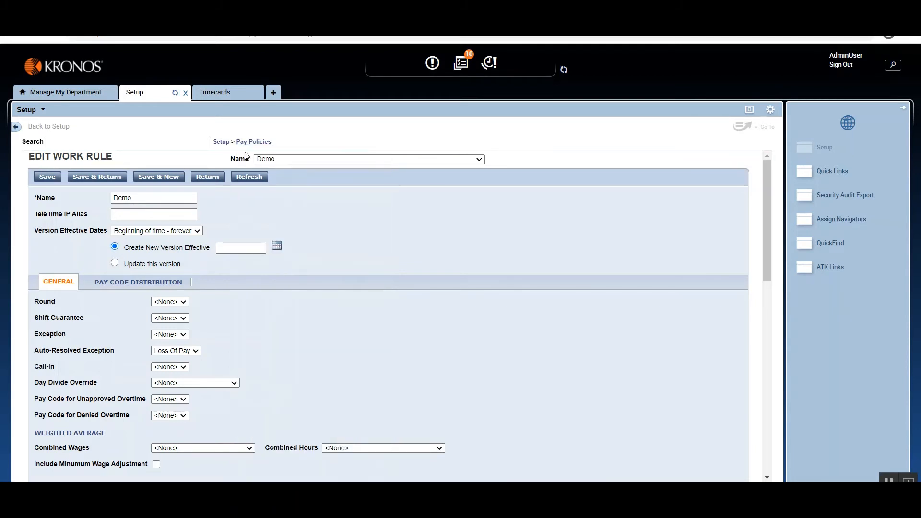
{"action": "left_click", "coordinate": [222, 94]}
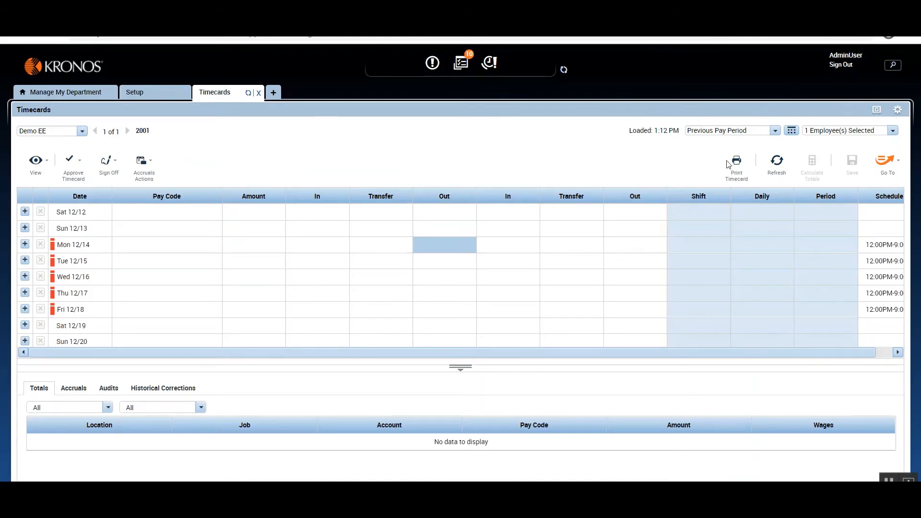
{"action": "left_click", "coordinate": [780, 164]}
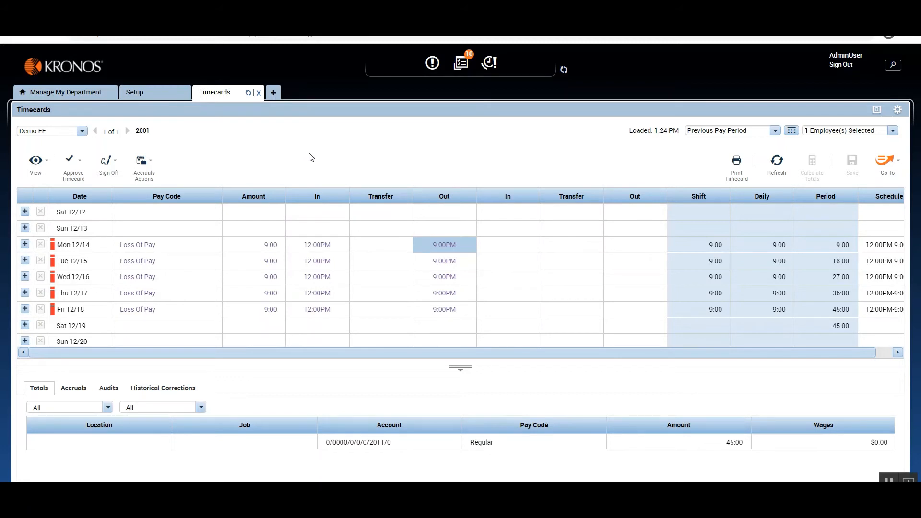
{"action": "left_click", "coordinate": [152, 97]}
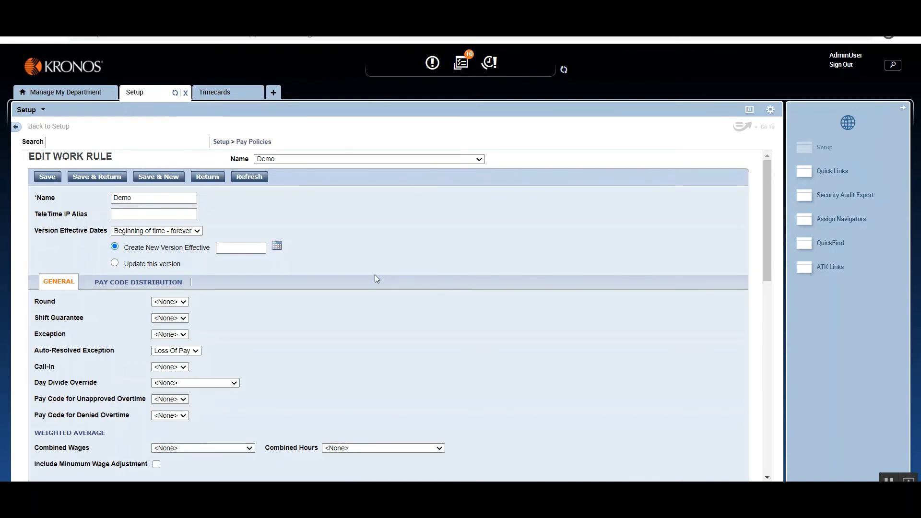
{"action": "left_click", "coordinate": [216, 93]}
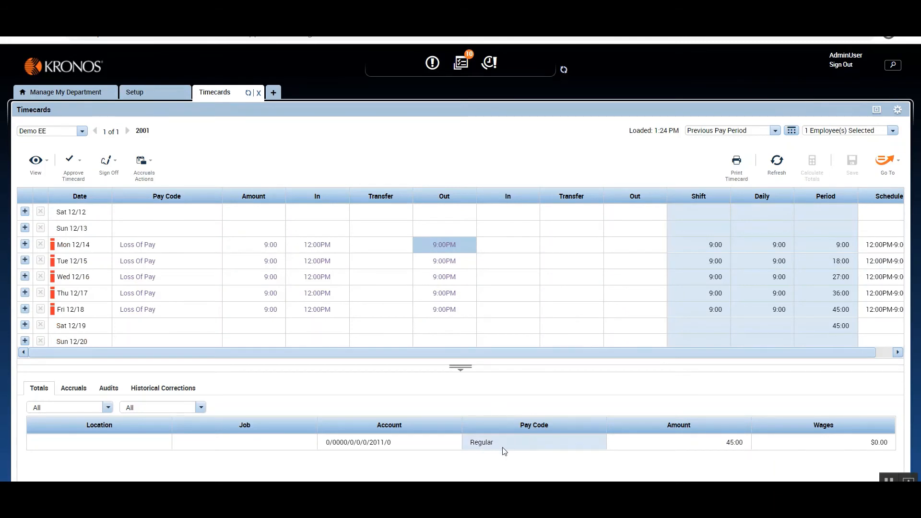
Create a new Standard pay code definition in Hours named LOP under Pay Policies and save it.
{"action": "left_click", "coordinate": [144, 93]}
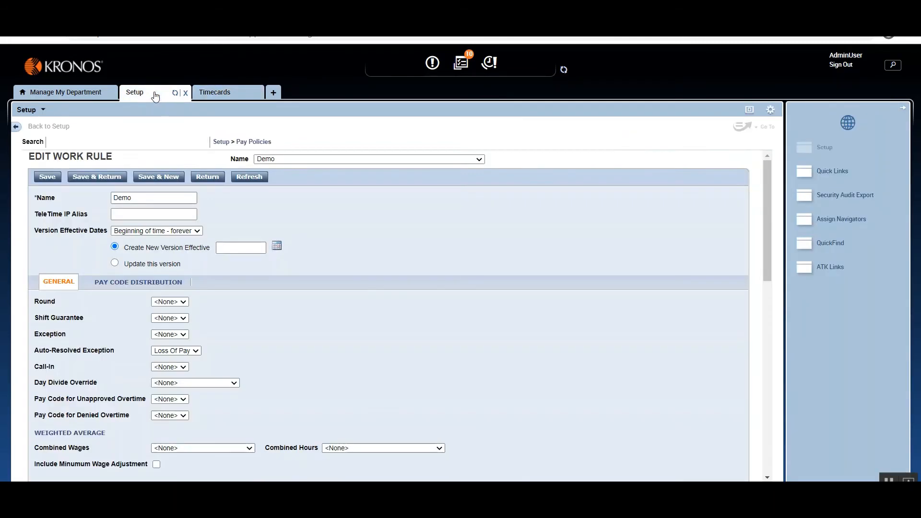
{"action": "left_click", "coordinate": [250, 143]}
{"action": "left_click", "coordinate": [275, 471]}
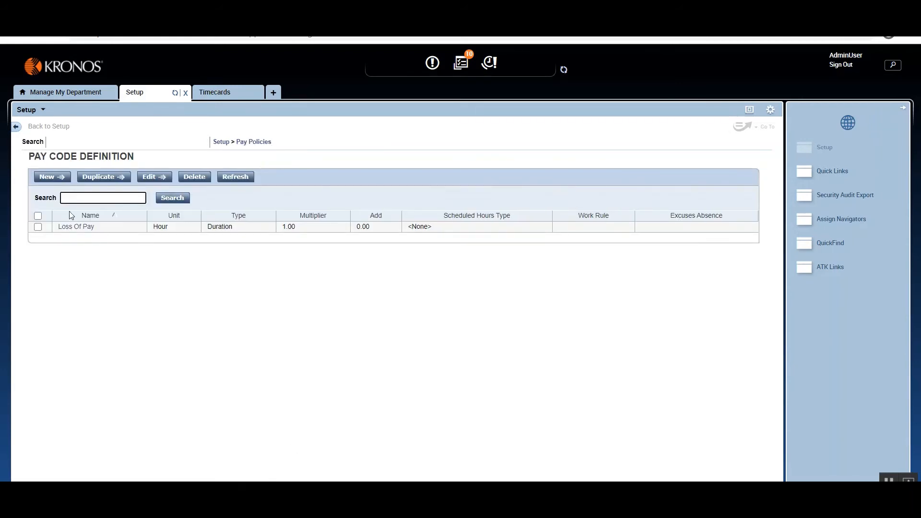
{"action": "left_click", "coordinate": [46, 177]}
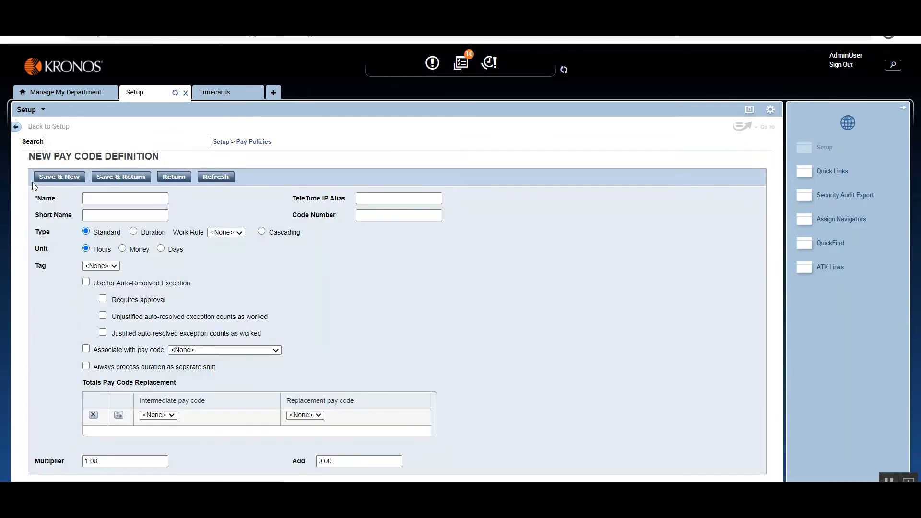
{"action": "type", "text": "Loss Of Pay"}
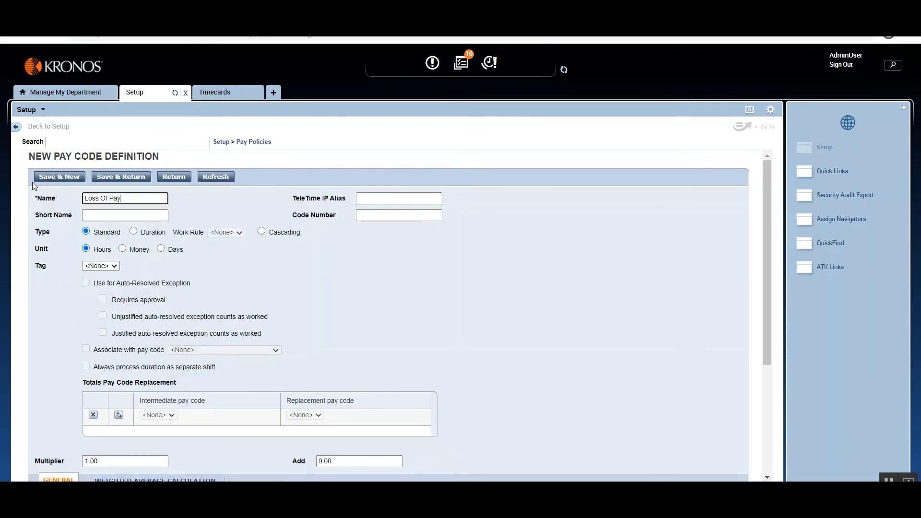
{"action": "key", "text": "BackSpace"}
{"action": "key", "text": "BackSpace"}
{"action": "key", "text": "BackSpace"}
{"action": "key", "text": "BackSpace"}
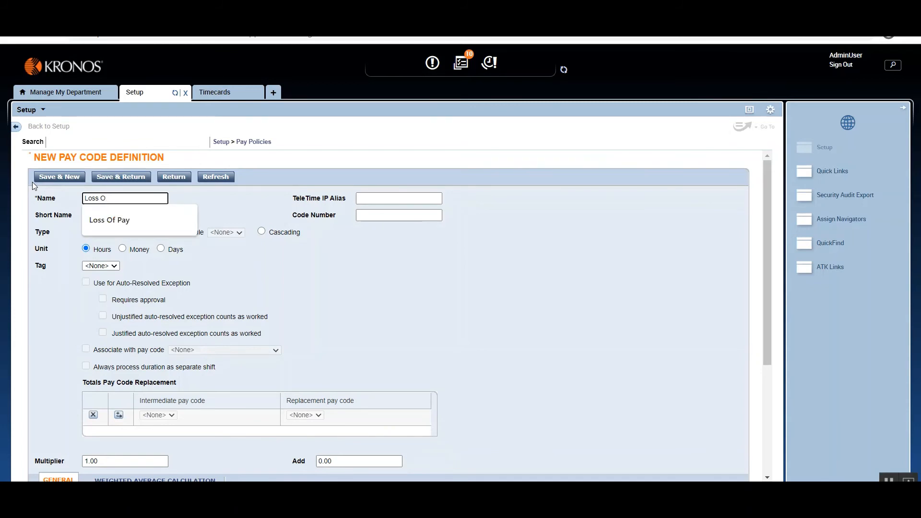
{"action": "key", "text": "BackSpace"}
{"action": "key", "text": "BackSpace"}
{"action": "key", "text": "BackSpace"}
{"action": "key", "text": "BackSpace"}
{"action": "key", "text": "BackSpace"}
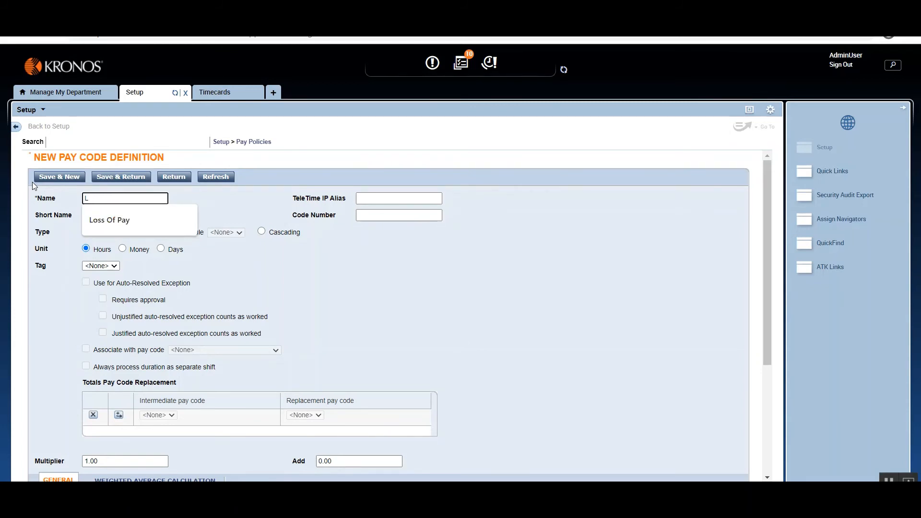
{"action": "type", "text": "OP"}
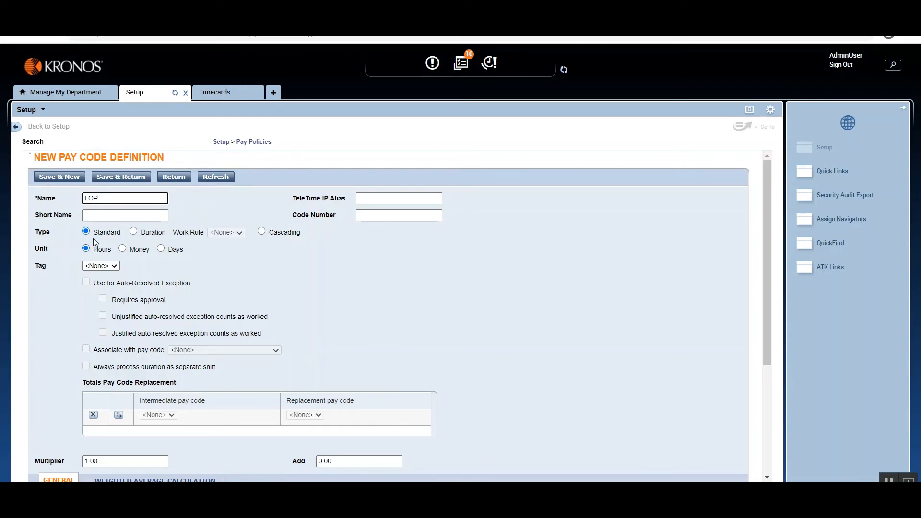
{"action": "left_click", "coordinate": [142, 179]}
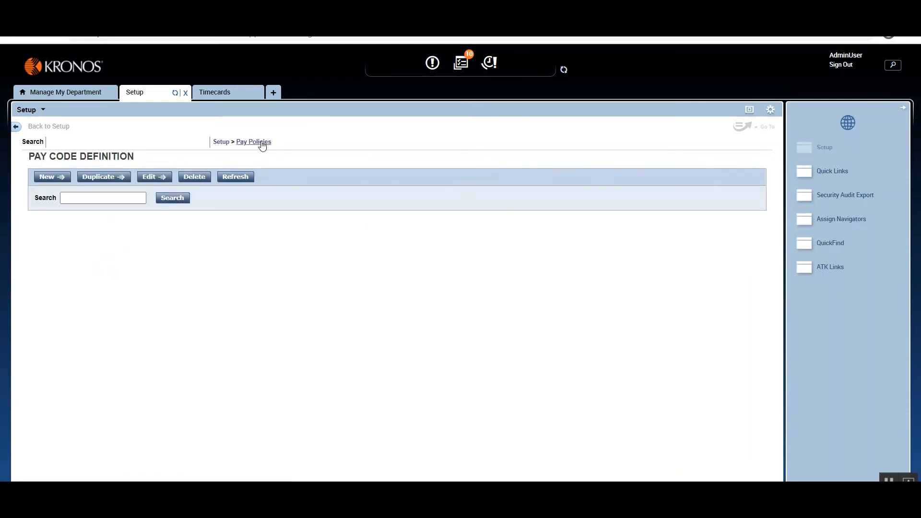
Start a new pay code distribution under the work rule building blocks and name it Loss Of Pay.
{"action": "left_click", "coordinate": [262, 144]}
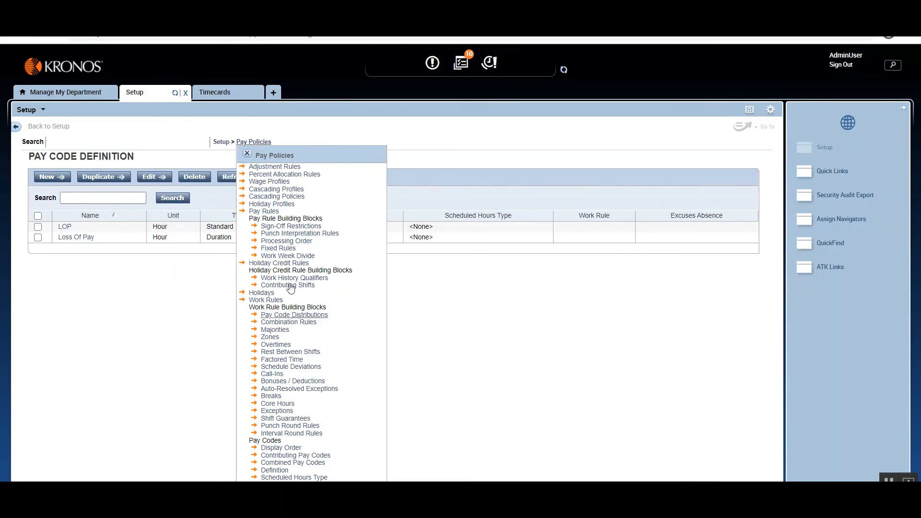
{"action": "left_click", "coordinate": [221, 97]}
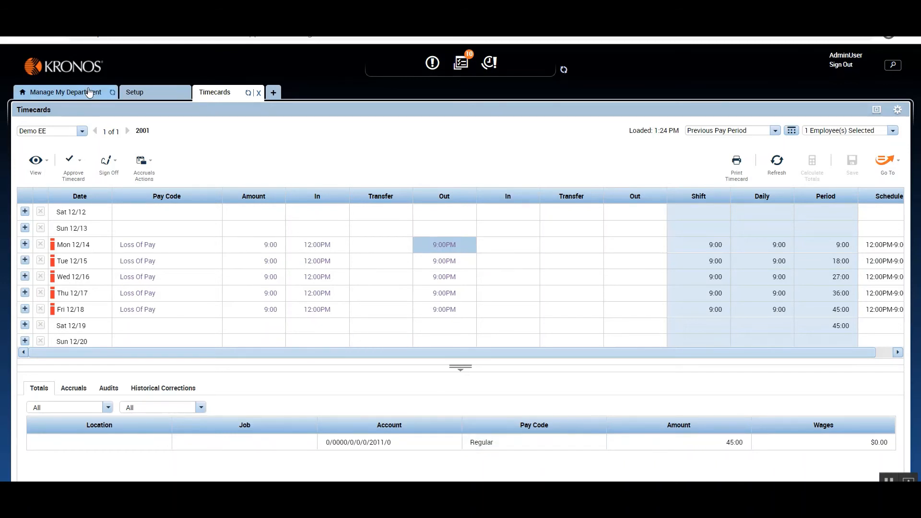
{"action": "left_click", "coordinate": [153, 91]}
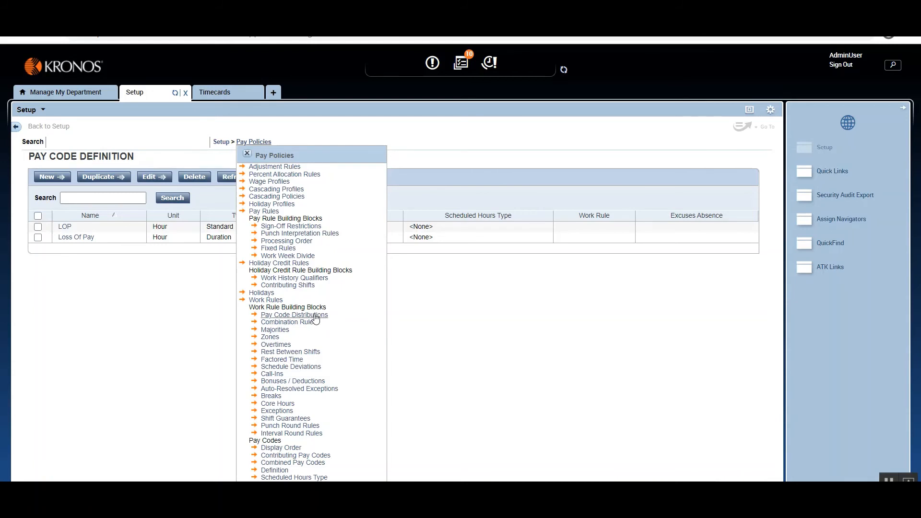
{"action": "left_click", "coordinate": [294, 315]}
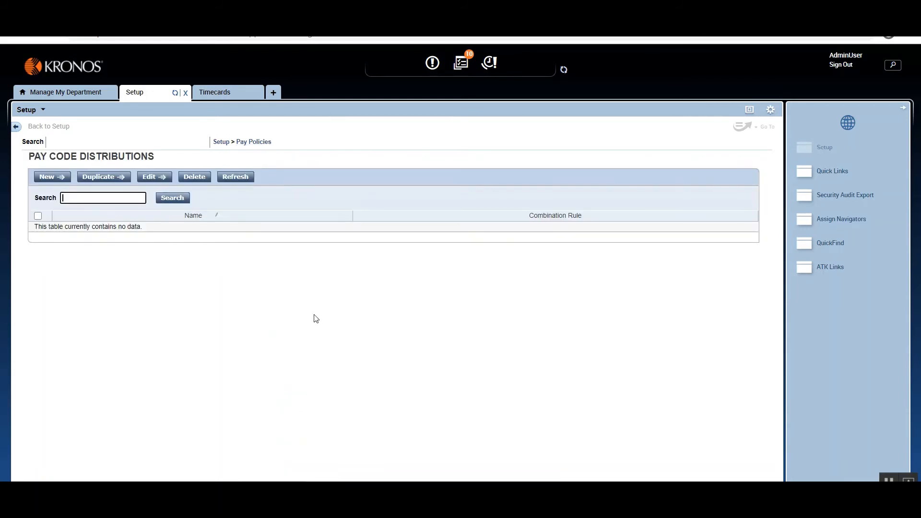
{"action": "left_click", "coordinate": [43, 177]}
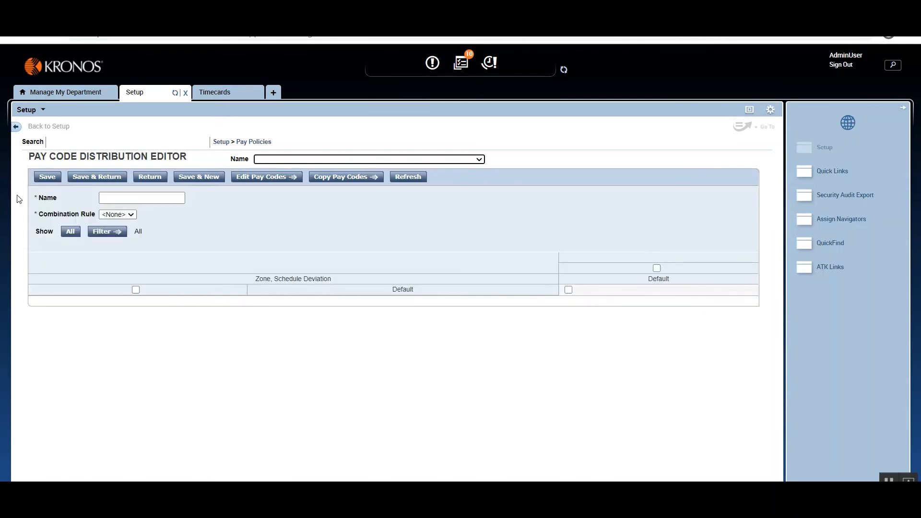
{"action": "key", "text": "Tab"}
{"action": "key", "text": "Tab"}
{"action": "key", "text": "Tab"}
{"action": "key", "text": "Tab"}
{"action": "key", "text": "Tab"}
{"action": "key", "text": "Tab"}
{"action": "key", "text": "Tab"}
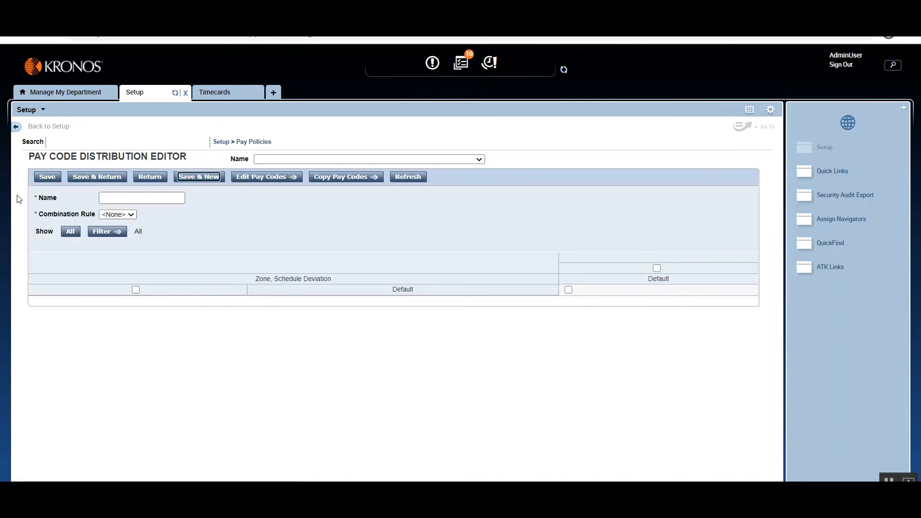
{"action": "type", "text": "Loss Of Pay"}
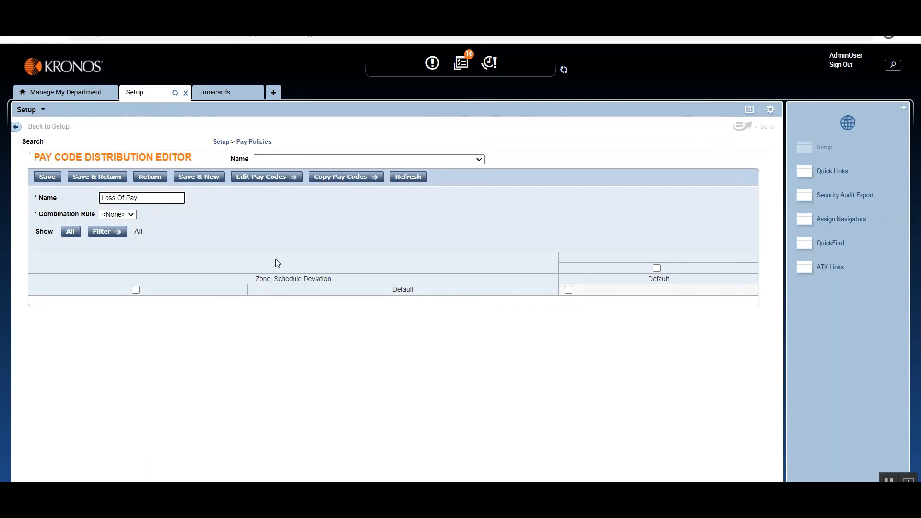
Assign the LOP pay code to the distribution's Default zone and save the distribution.
{"action": "left_click", "coordinate": [575, 295]}
{"action": "left_click", "coordinate": [569, 290]}
{"action": "left_click", "coordinate": [267, 178]}
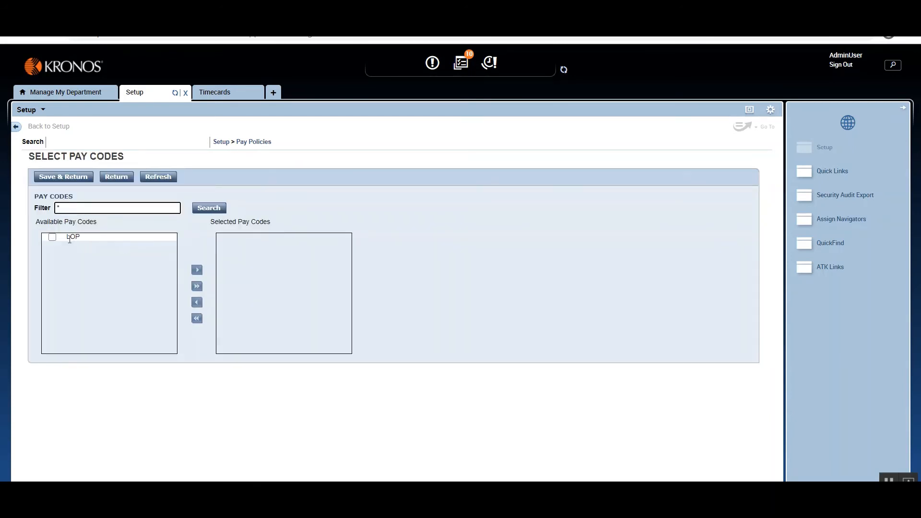
{"action": "left_click", "coordinate": [53, 237]}
{"action": "left_click", "coordinate": [196, 271]}
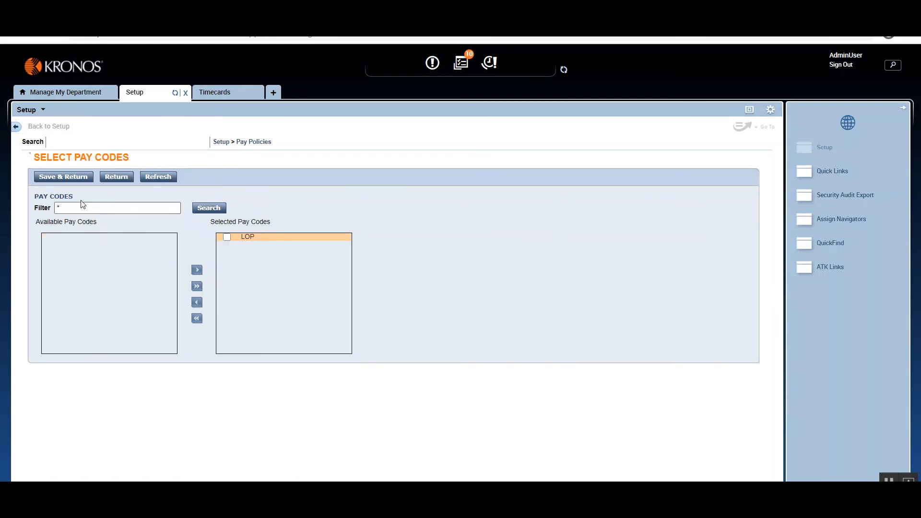
{"action": "left_click", "coordinate": [71, 178]}
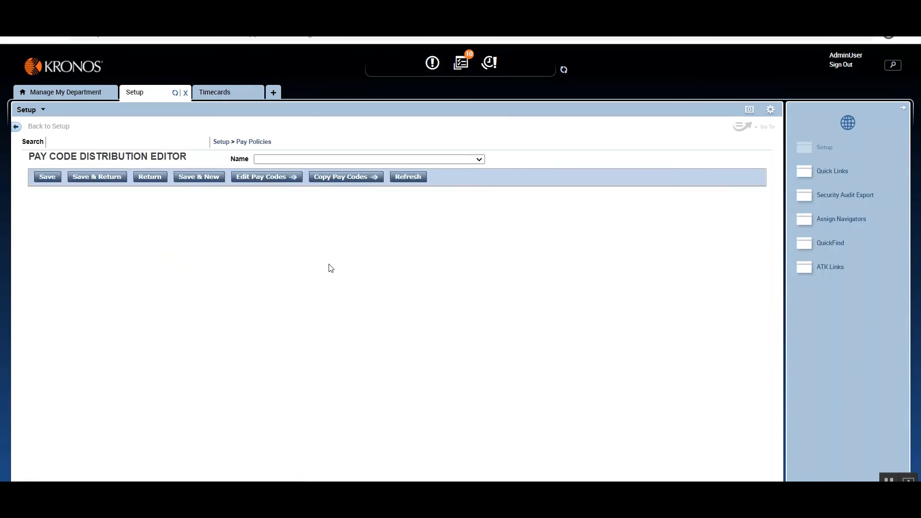
{"action": "left_click", "coordinate": [80, 179]}
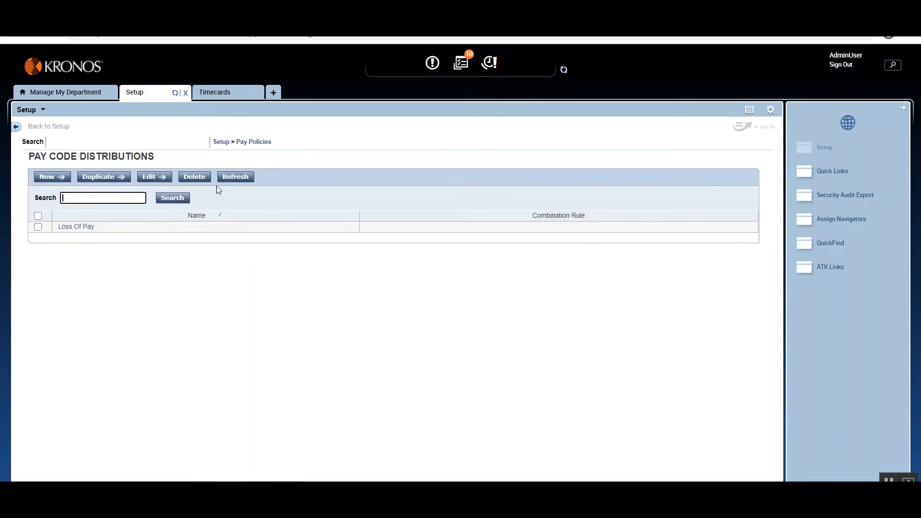
Create a new work rule named Loss Of Pay with the Loss Of Pay pay code distribution and save it.
{"action": "left_click", "coordinate": [263, 142]}
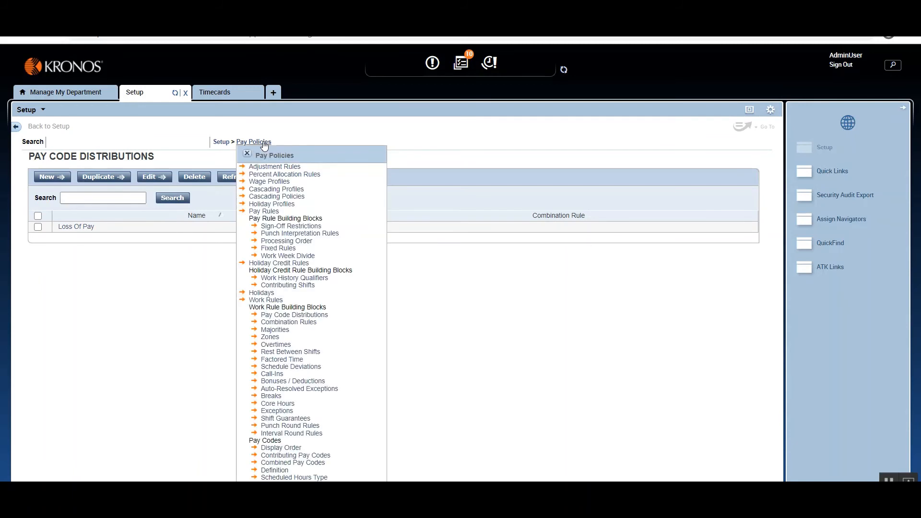
{"action": "left_click", "coordinate": [274, 301]}
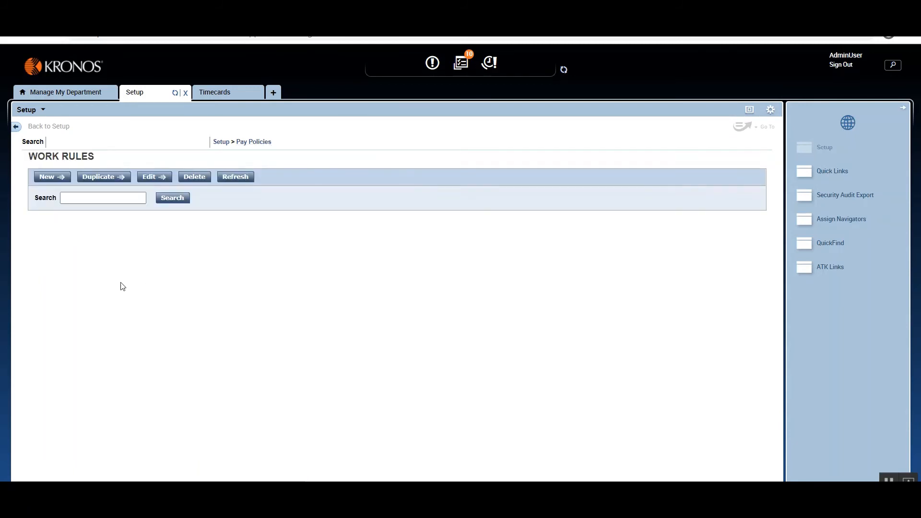
{"action": "left_click", "coordinate": [51, 178]}
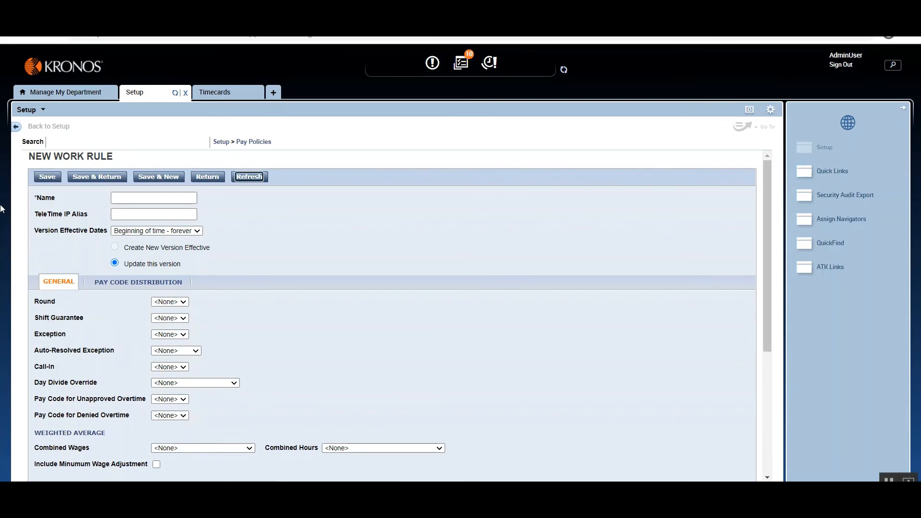
{"action": "key", "text": "Tab"}
{"action": "type", "text": "Loss Of Pay"}
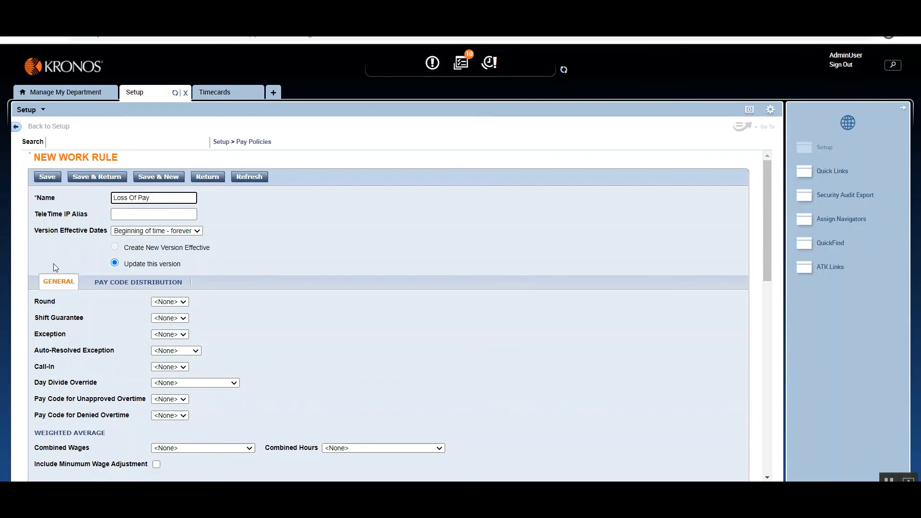
{"action": "left_click", "coordinate": [137, 287]}
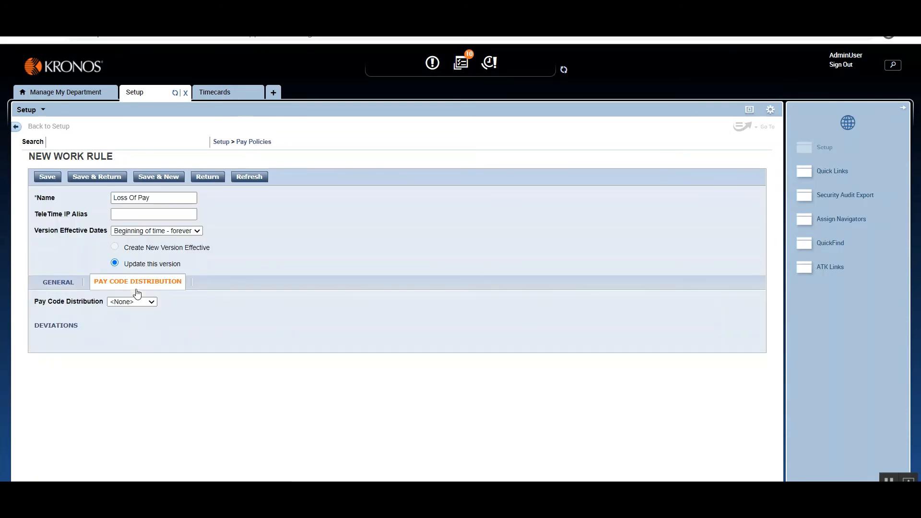
{"action": "left_click", "coordinate": [143, 305]}
{"action": "left_click", "coordinate": [140, 317]}
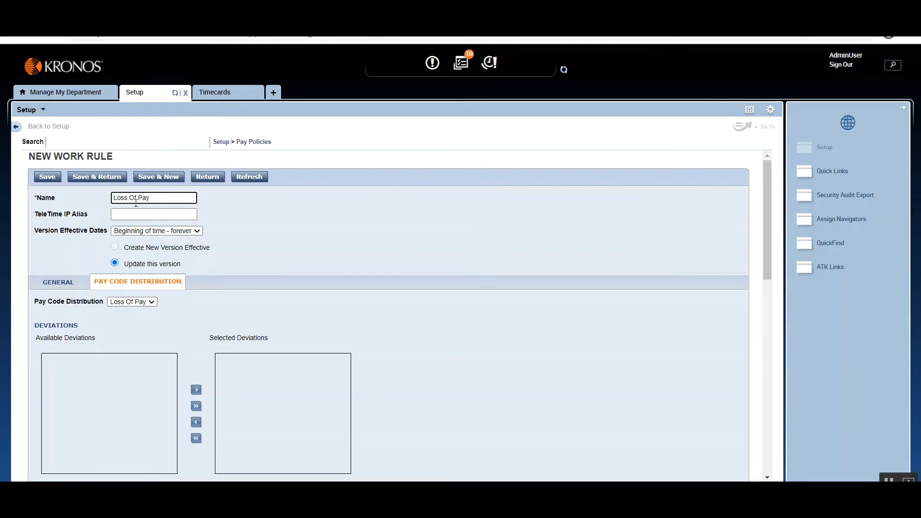
{"action": "left_click", "coordinate": [98, 181]}
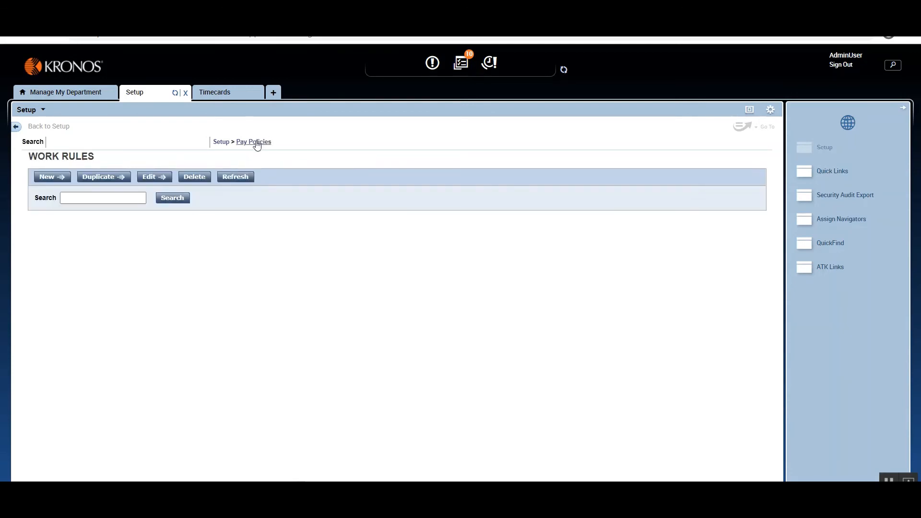
Set the work rule of the Loss Of Pay duration pay code to Loss Of Pay and save the definition.
{"action": "left_click", "coordinate": [257, 143]}
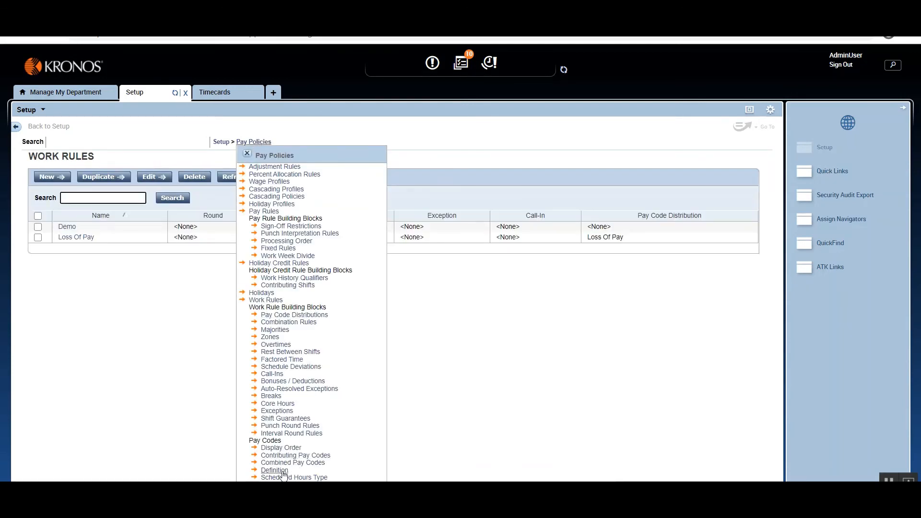
{"action": "left_click", "coordinate": [282, 472]}
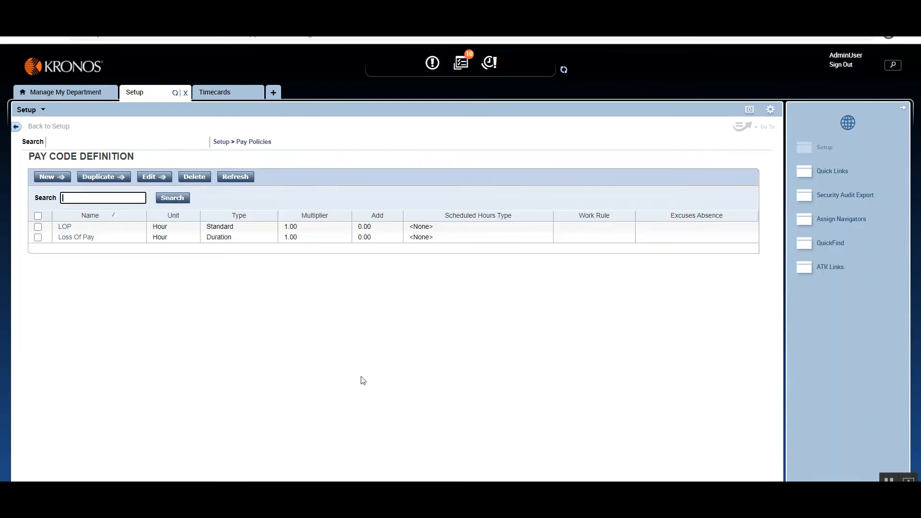
{"action": "left_click", "coordinate": [85, 238]}
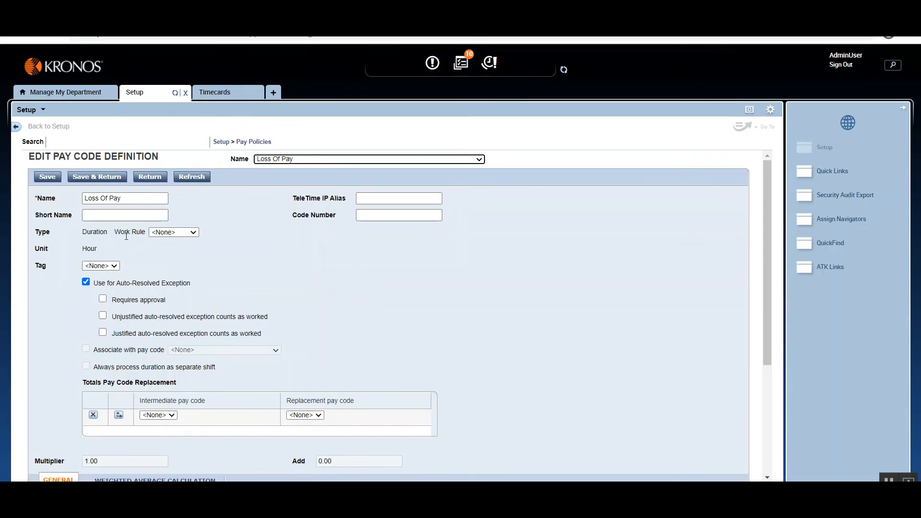
{"action": "left_click", "coordinate": [194, 232]}
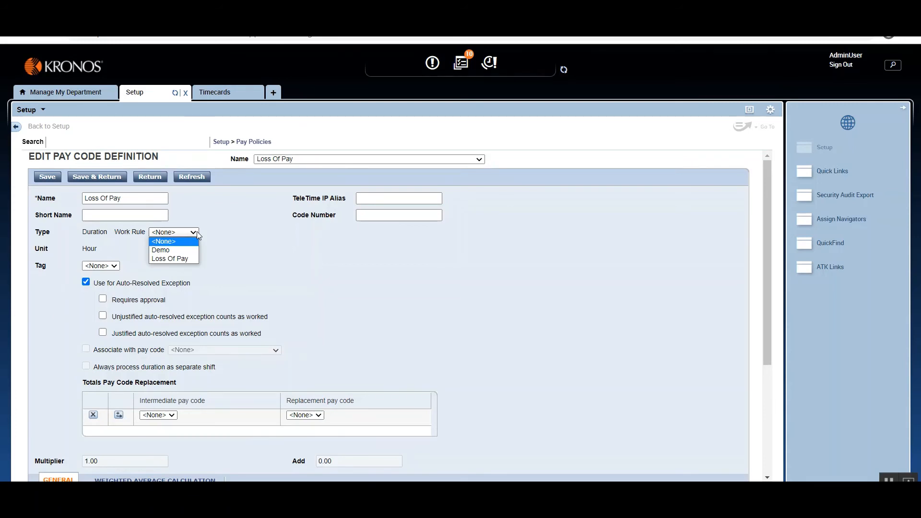
{"action": "left_click", "coordinate": [195, 258]}
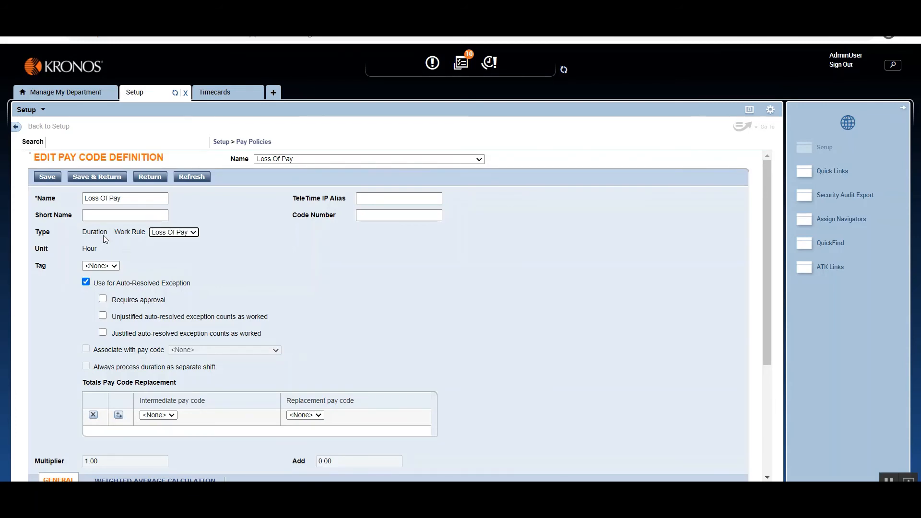
{"action": "left_click", "coordinate": [111, 213]}
{"action": "left_click", "coordinate": [216, 94]}
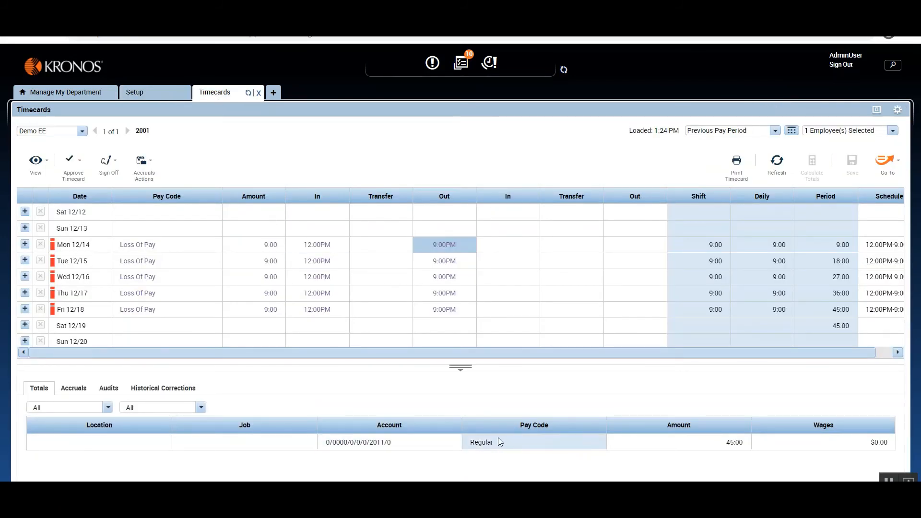
{"action": "left_click", "coordinate": [136, 93]}
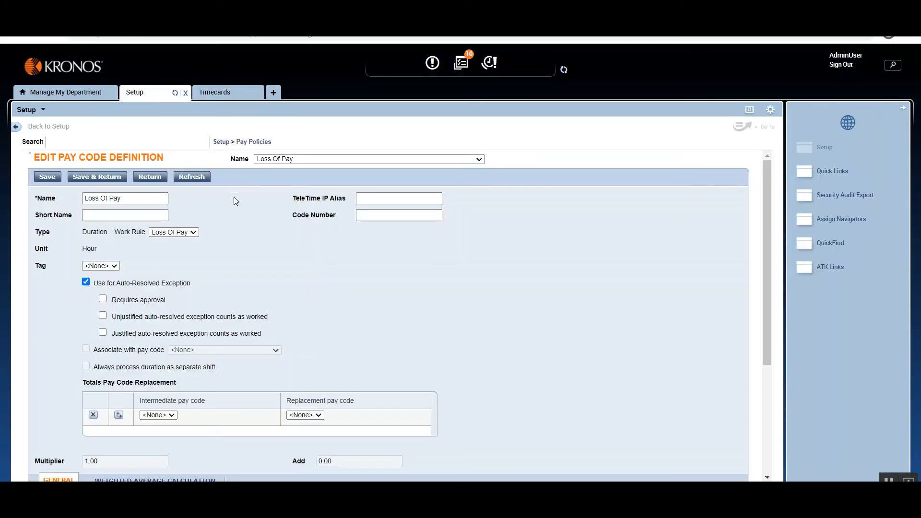
{"action": "left_click", "coordinate": [96, 178]}
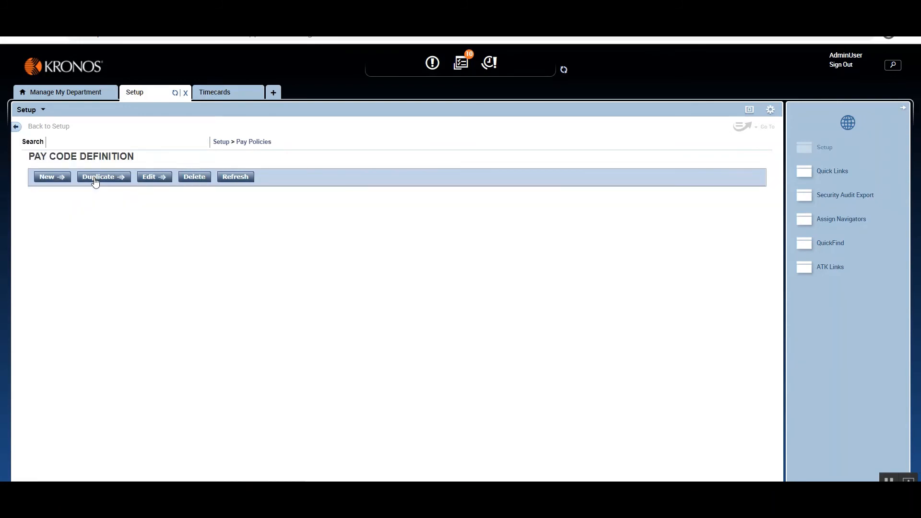
Refresh the employee's timecard for the previous pay period and check its pay code totals and the Mon 12/14 exception.
{"action": "left_click", "coordinate": [220, 96]}
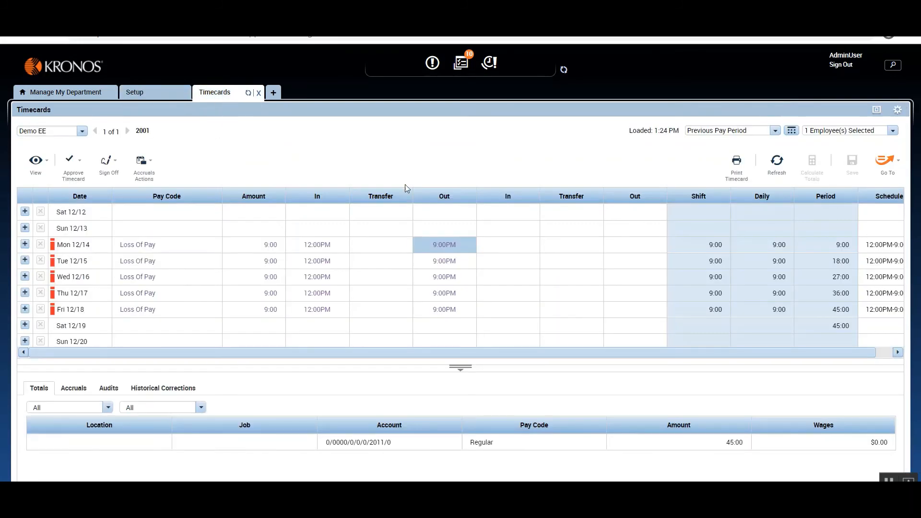
{"action": "left_click", "coordinate": [777, 165]}
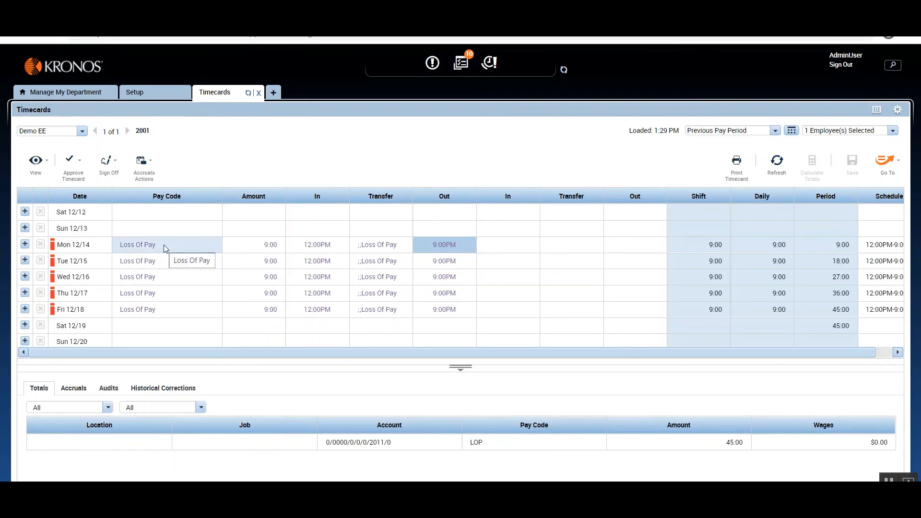
{"action": "mouse_move", "coordinate": [54, 246]}
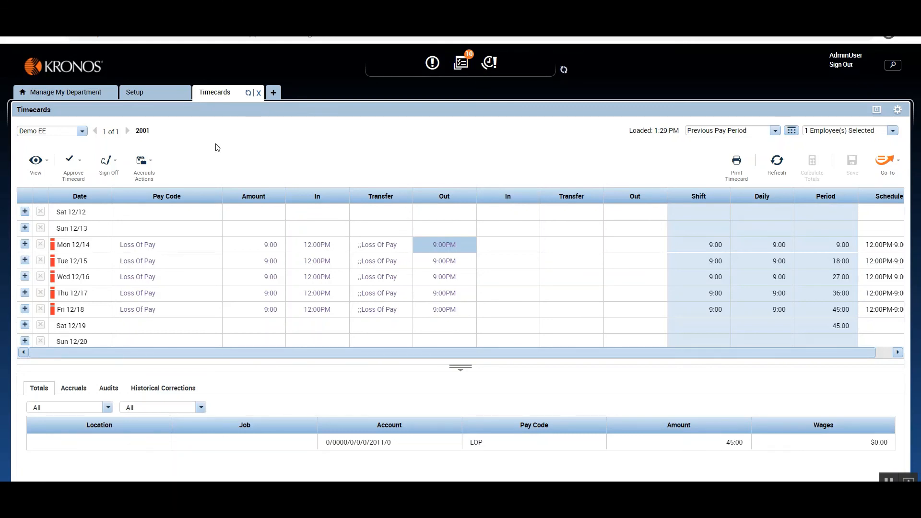
Open the Loss Of Pay pay code definition and review its duration type, work rule and auto-resolved exception settings.
{"action": "left_click", "coordinate": [152, 95]}
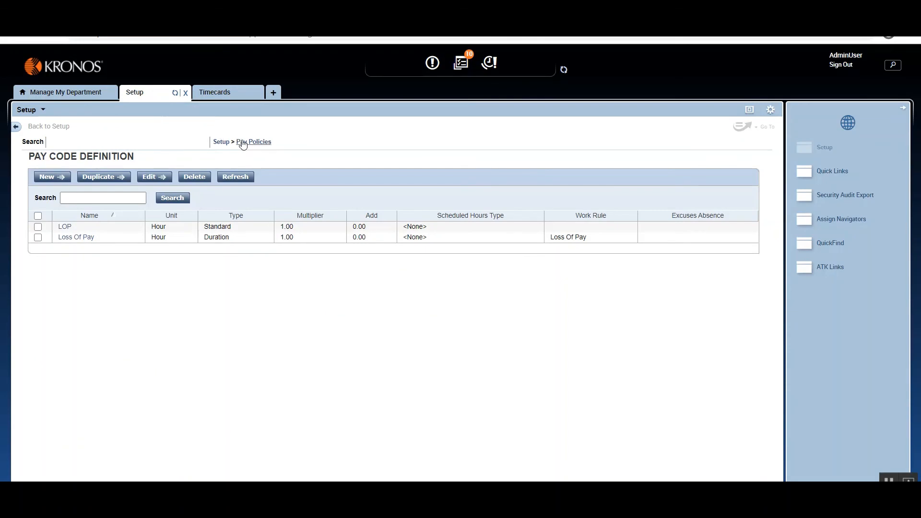
{"action": "left_click", "coordinate": [243, 144]}
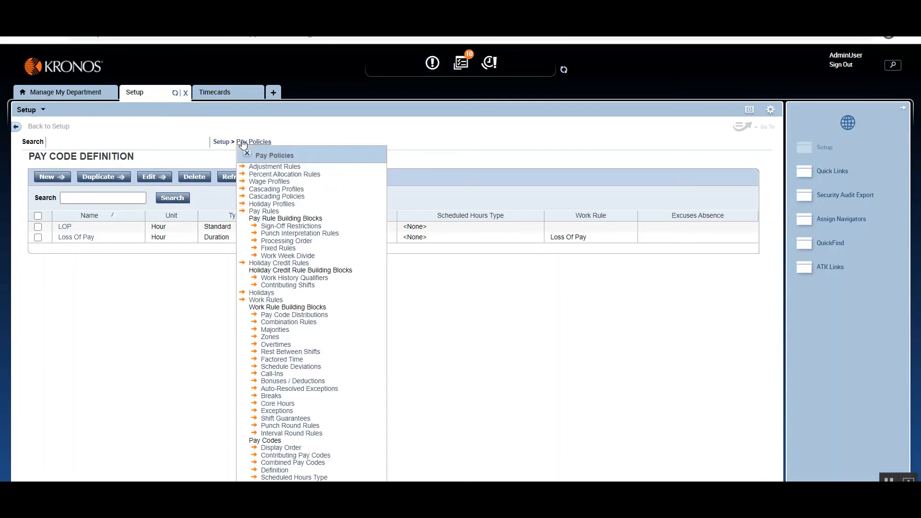
{"action": "left_click", "coordinate": [274, 472]}
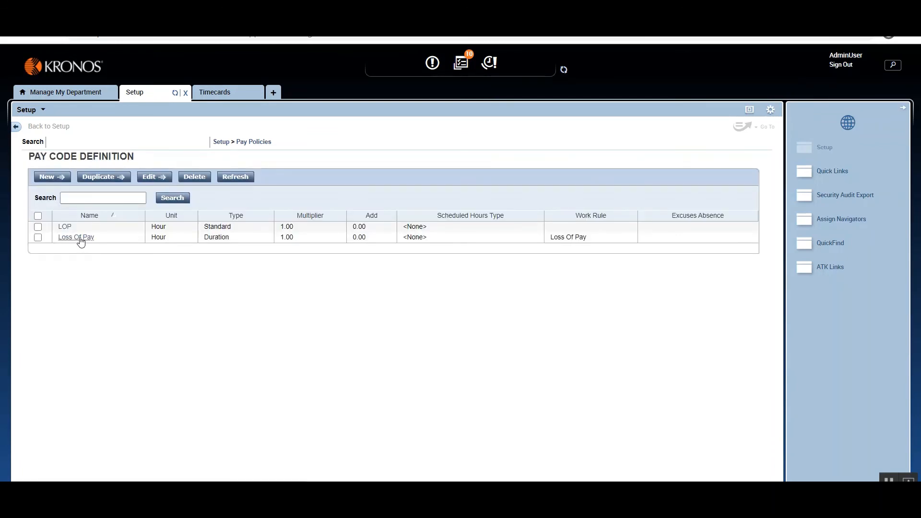
{"action": "left_click", "coordinate": [78, 239]}
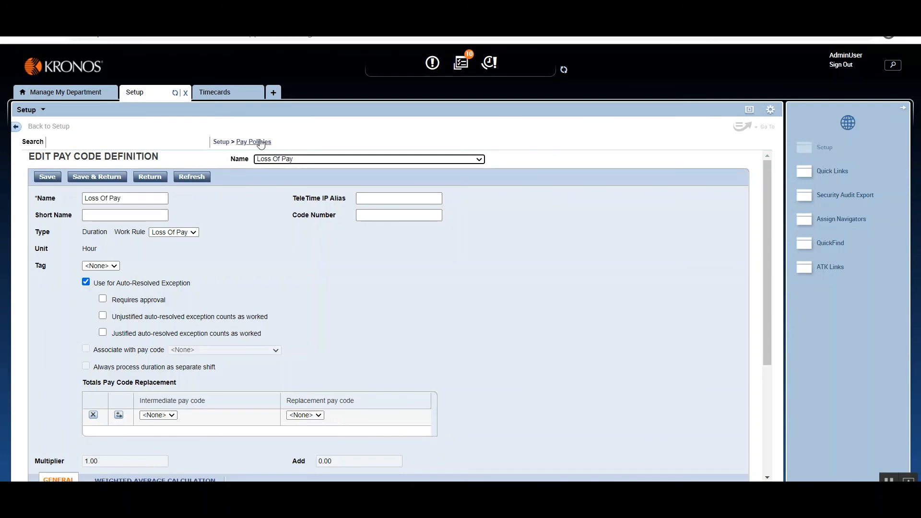
Open the Loss Of Pay auto-resolved exception rule and review the default duration pay codes available for Late In.
{"action": "mouse_move", "coordinate": [258, 142]}
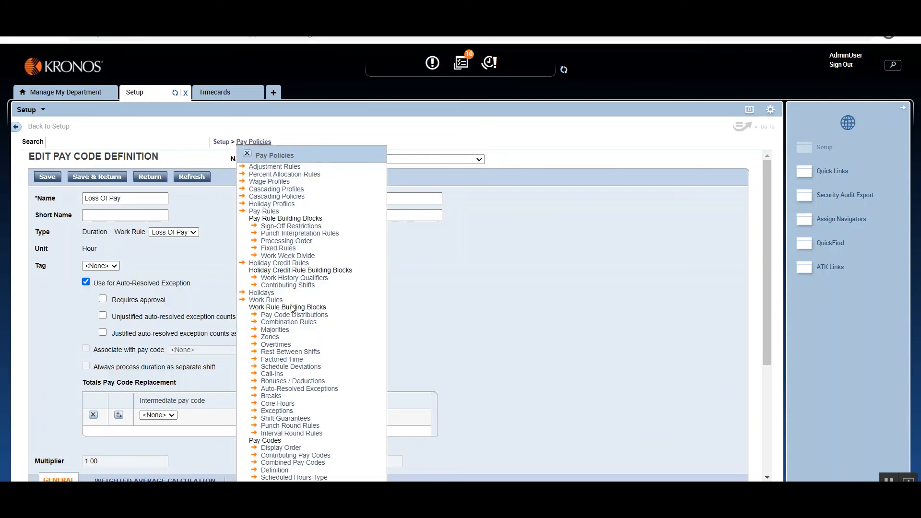
{"action": "left_click", "coordinate": [294, 389]}
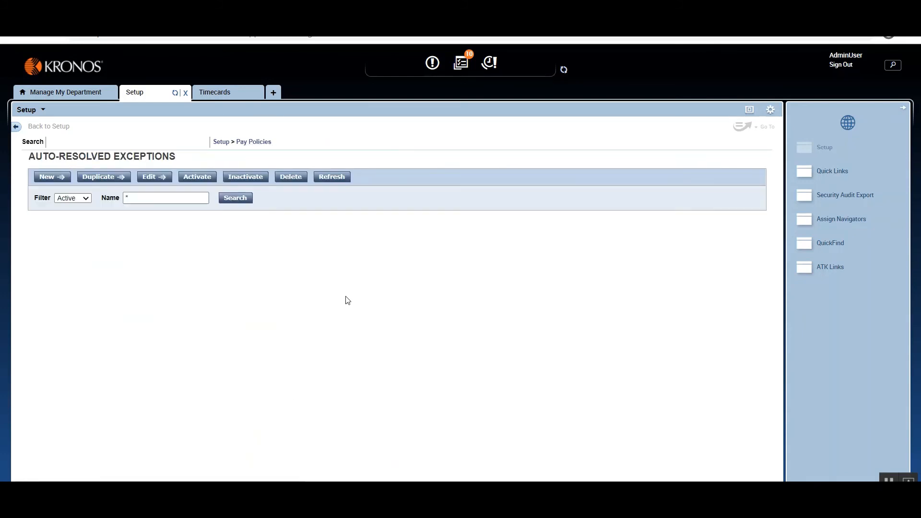
{"action": "left_click", "coordinate": [77, 228]}
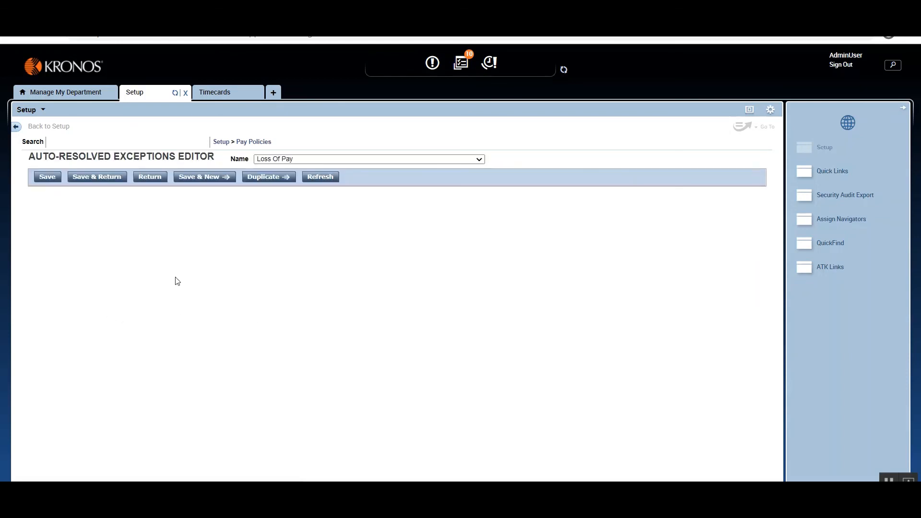
{"action": "left_click", "coordinate": [189, 249]}
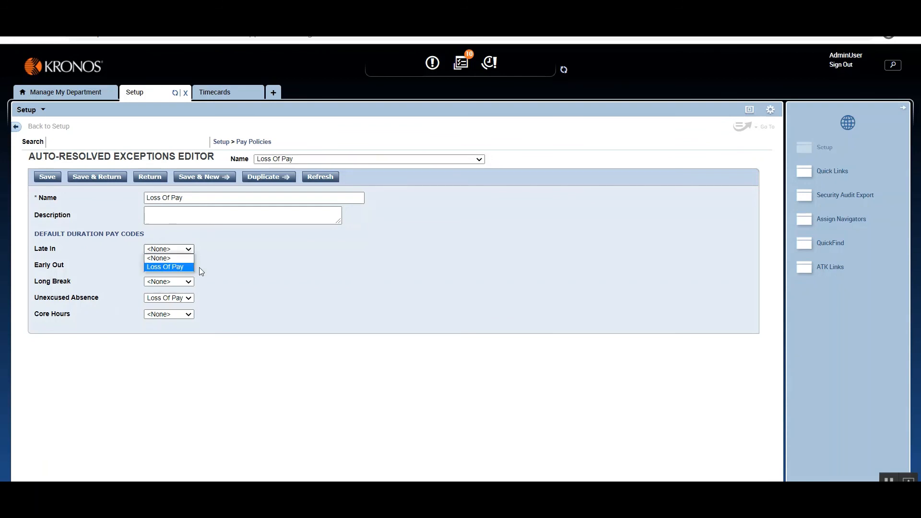
{"action": "left_click", "coordinate": [235, 274]}
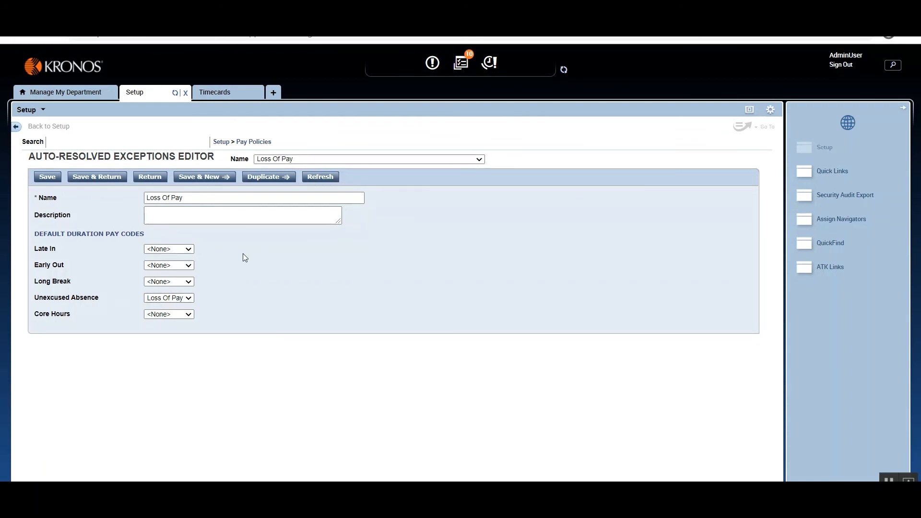
Return to the pay code definitions, check the timecard's transfers, and reopen the Loss Of Pay definition to examine its work rule.
{"action": "left_click", "coordinate": [251, 142]}
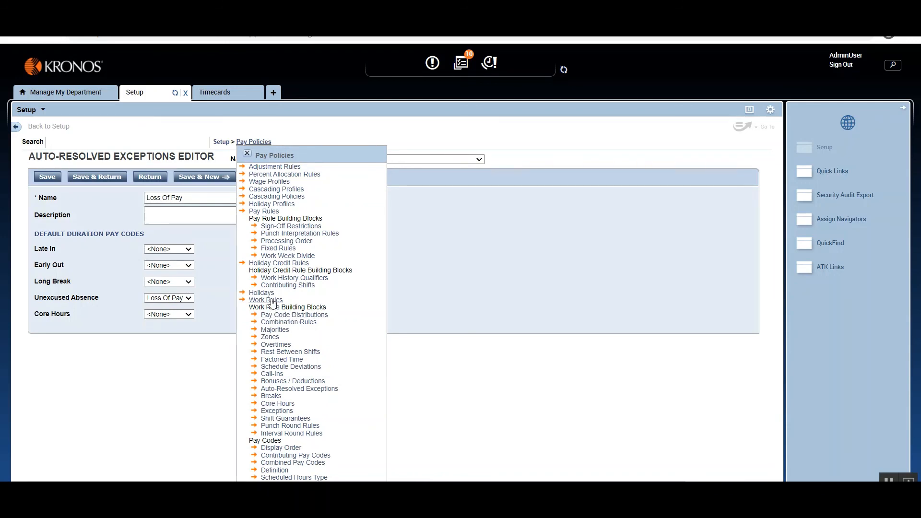
{"action": "left_click", "coordinate": [278, 472]}
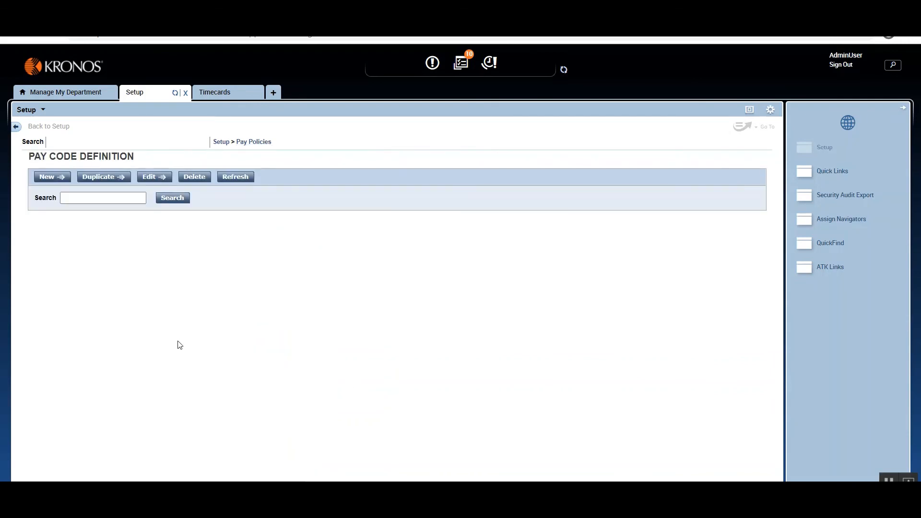
{"action": "left_click", "coordinate": [224, 97]}
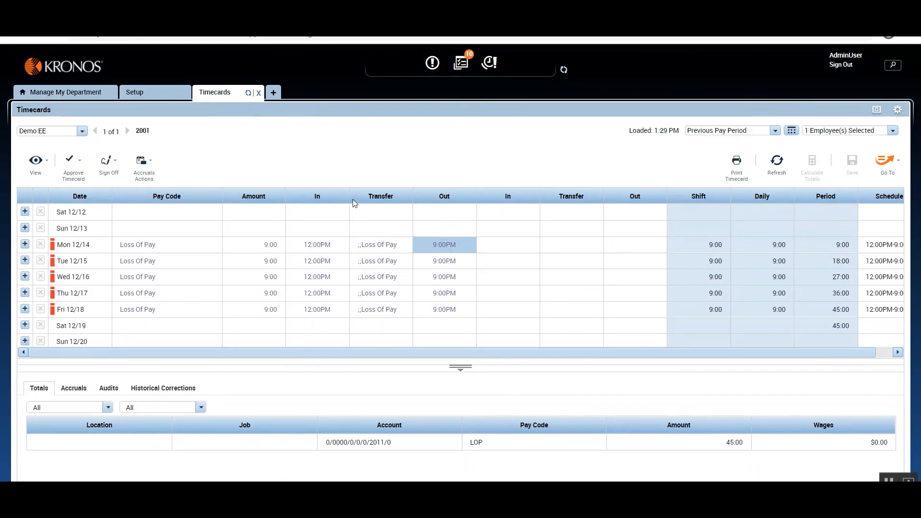
{"action": "left_click", "coordinate": [140, 97]}
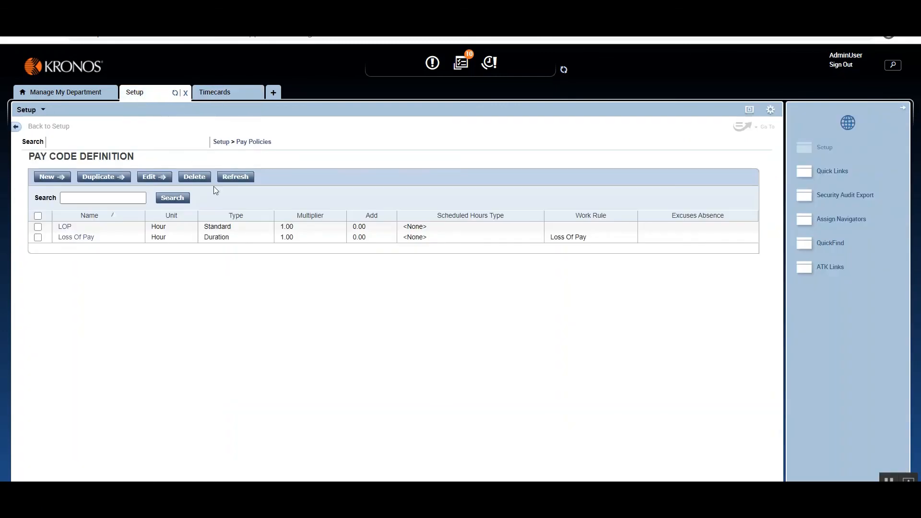
{"action": "left_click", "coordinate": [86, 239]}
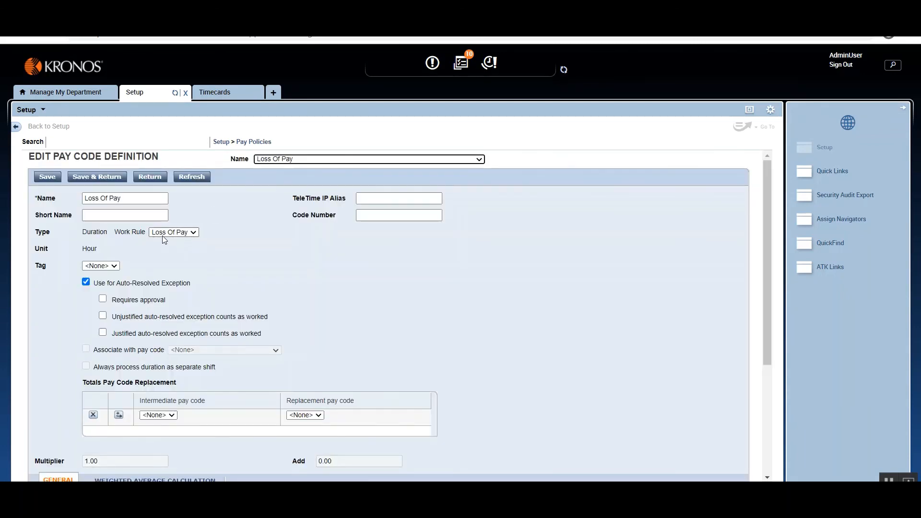
Compare the Loss Of Pay definition's auto-resolved exception options with the timecard and inspect the exception marker on Mon 12/14.
{"action": "left_click", "coordinate": [227, 96]}
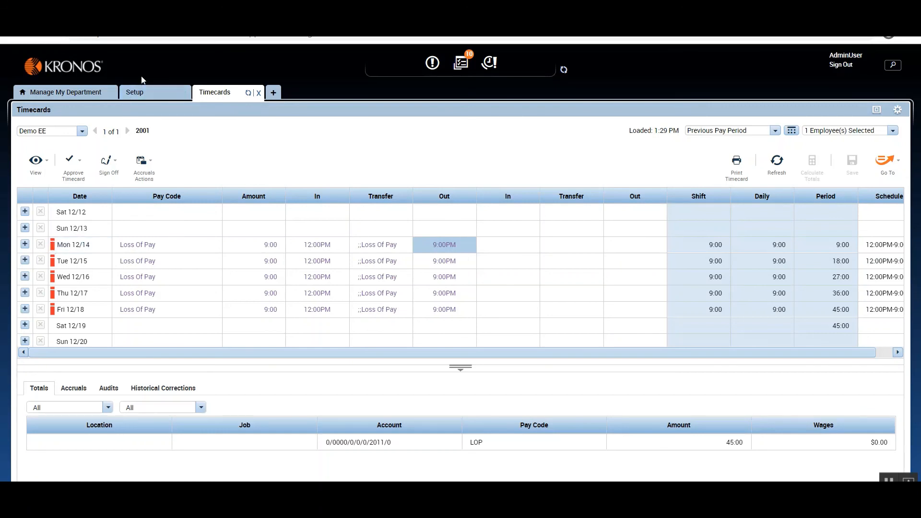
{"action": "left_click", "coordinate": [138, 93]}
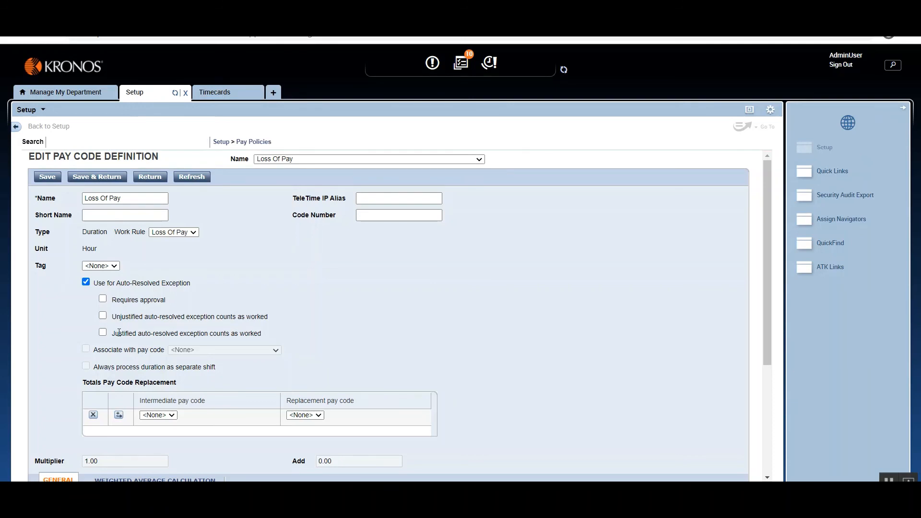
{"action": "left_click", "coordinate": [221, 94]}
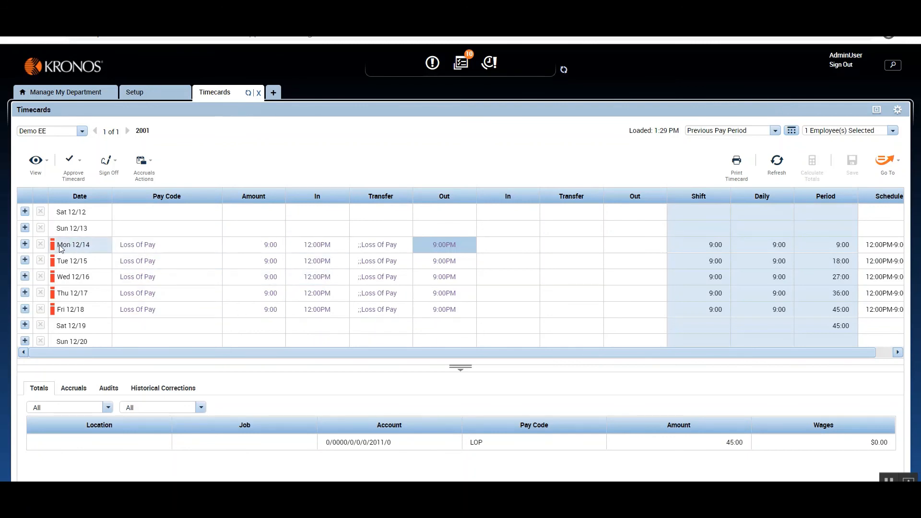
{"action": "mouse_move", "coordinate": [54, 248]}
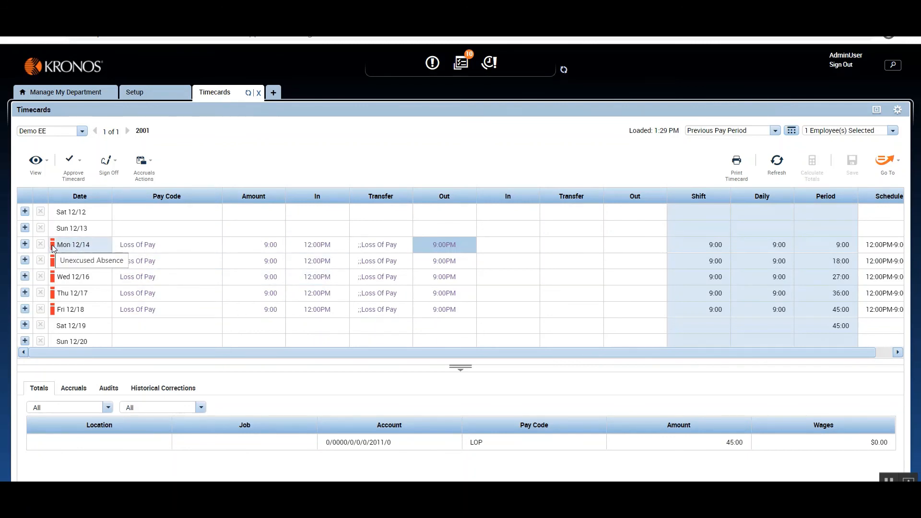